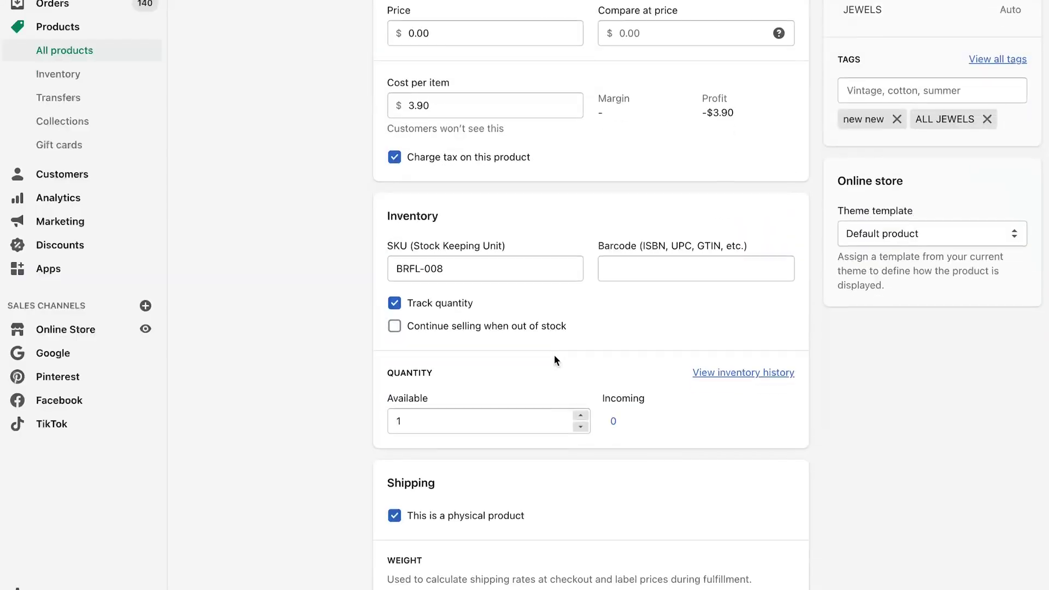
scroll(437, 140, "up", 3)
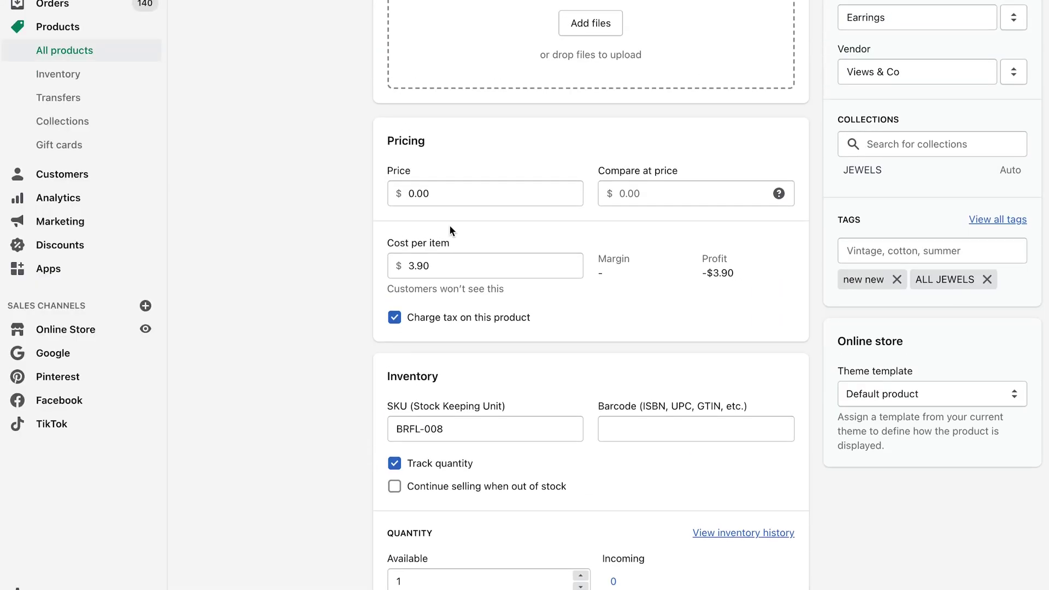
scroll(450, 227, "up", 3)
scroll(532, 181, "up", 3)
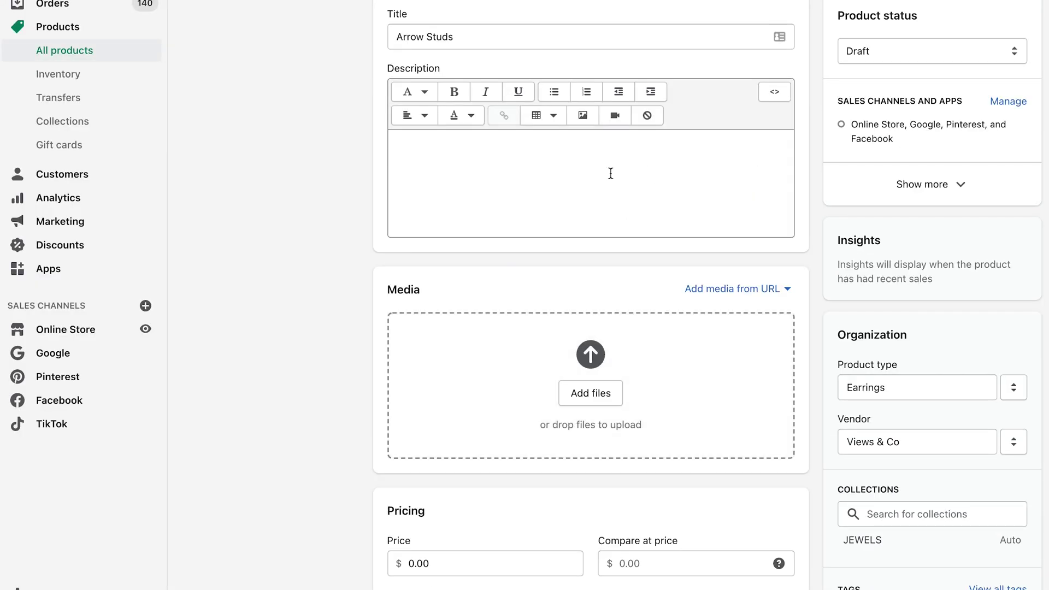
scroll(611, 173, "down", 12)
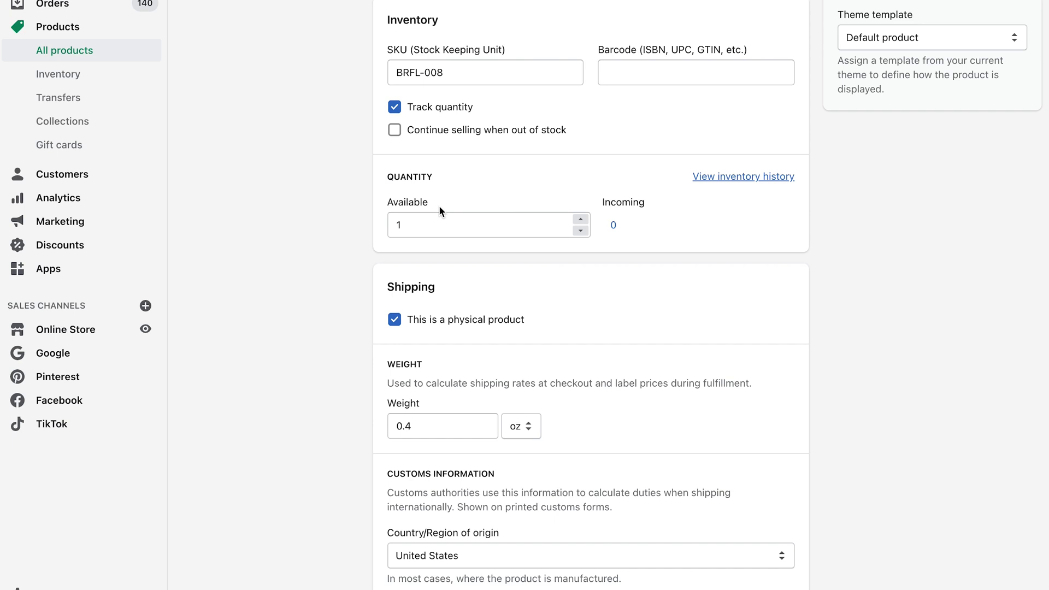
scroll(593, 226, "up", 1)
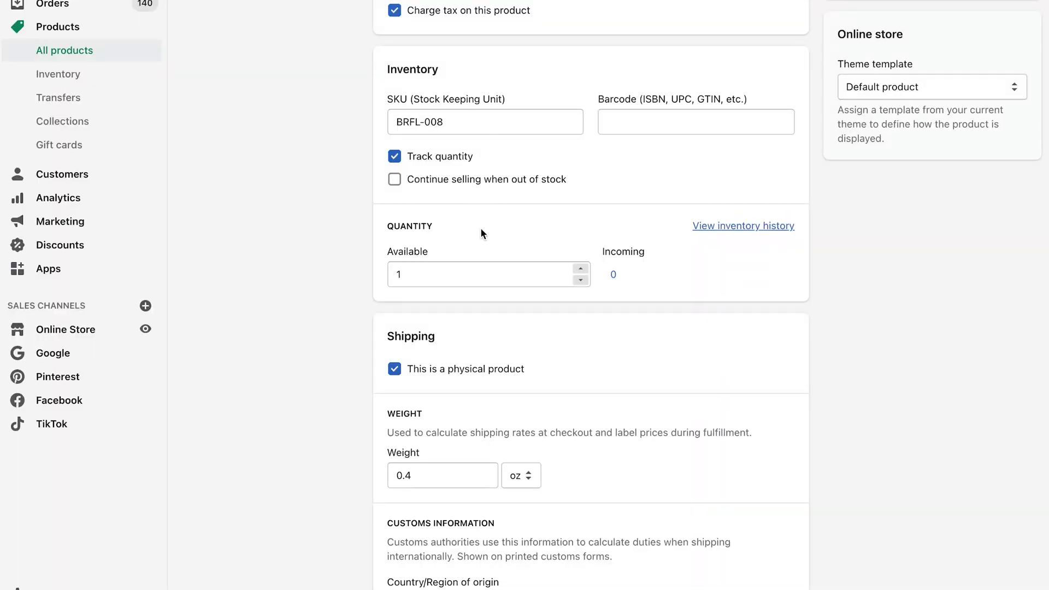
scroll(480, 227, "down", 1)
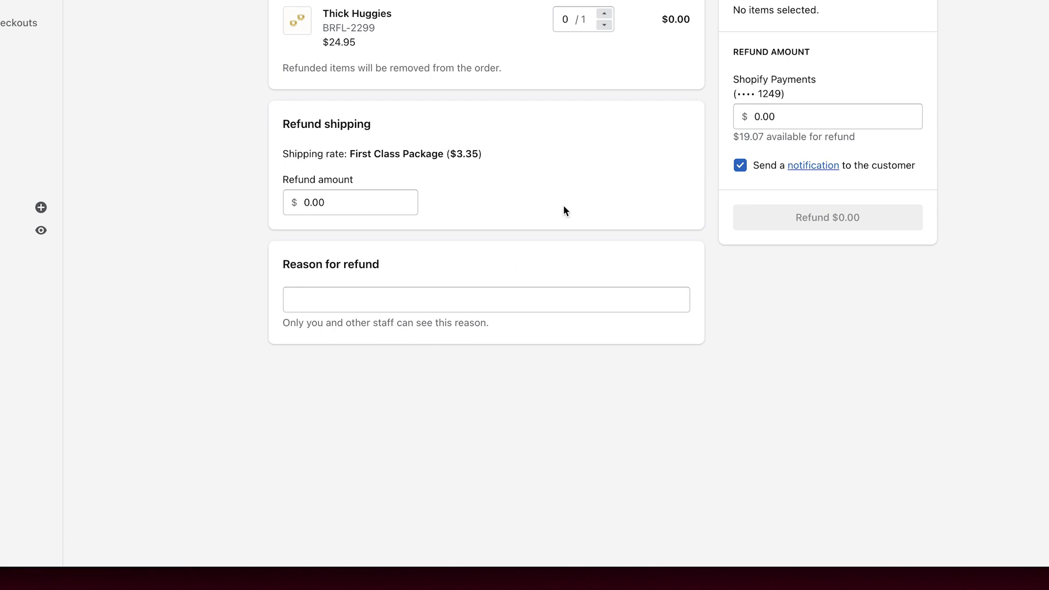
Step: Refund 1 of 1 Thick Huggies with restock, for a refund total of $15.72
left_click(605, 16)
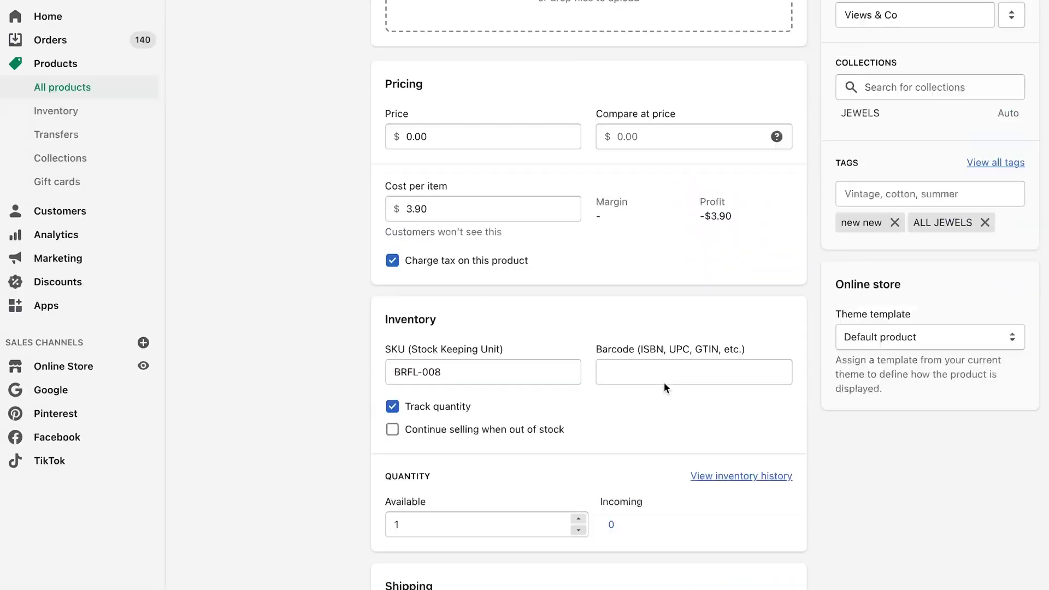
Step: Change Arrow Studs' available quantity from 1 to 20, then raise it to 24
scroll(664, 382, "down", 3)
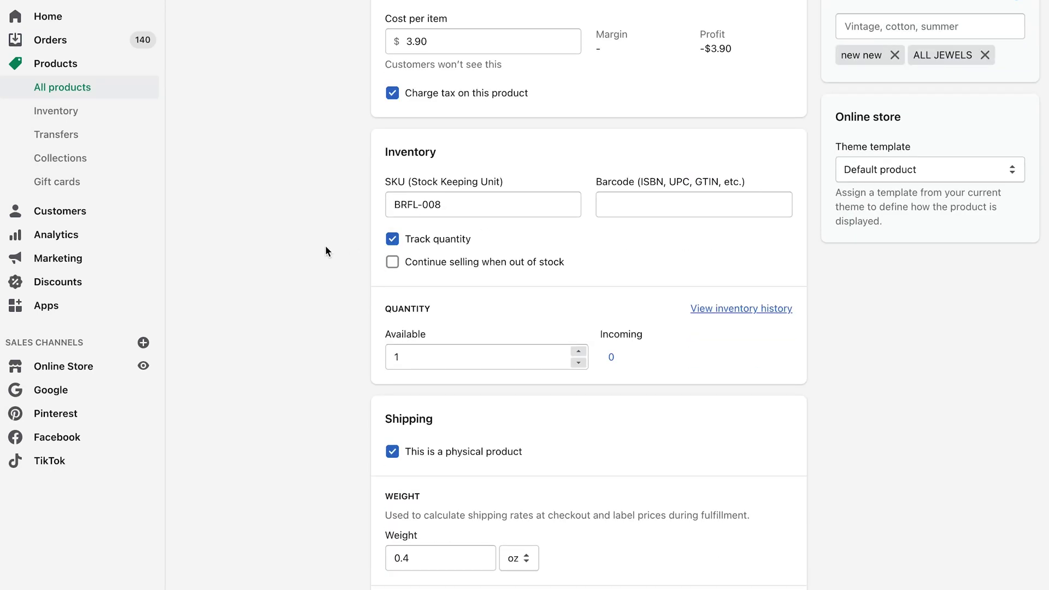
scroll(412, 249, "down", 2)
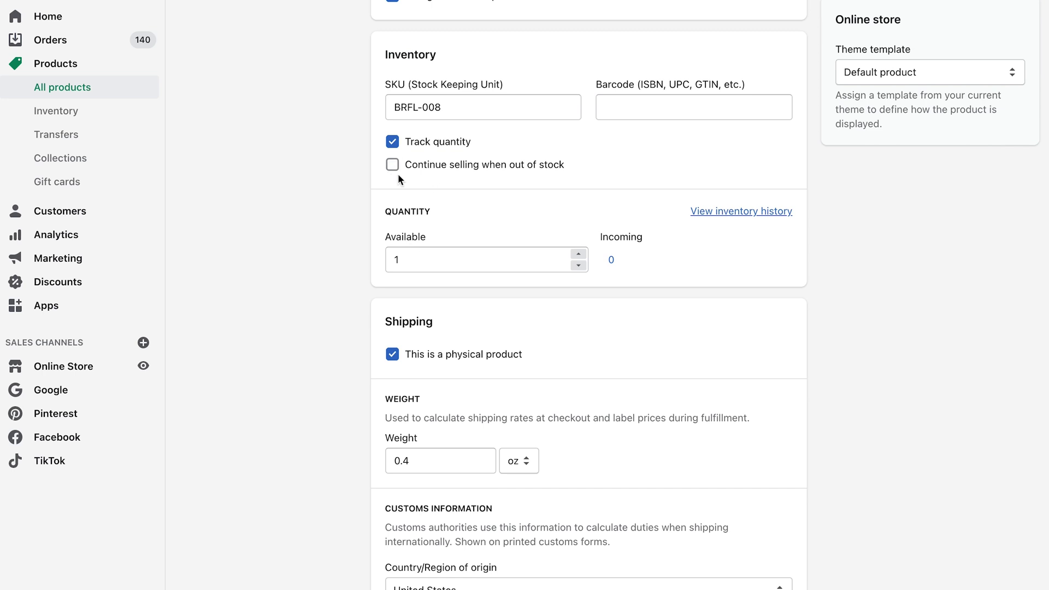
left_click(476, 259)
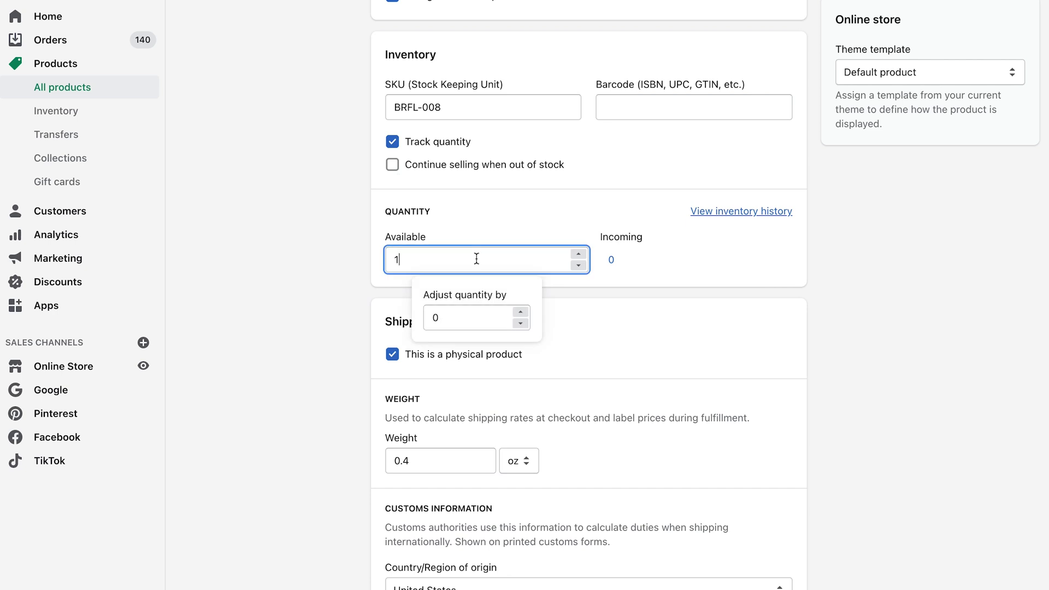
key("BackSpace")
type("20")
left_click(831, 267)
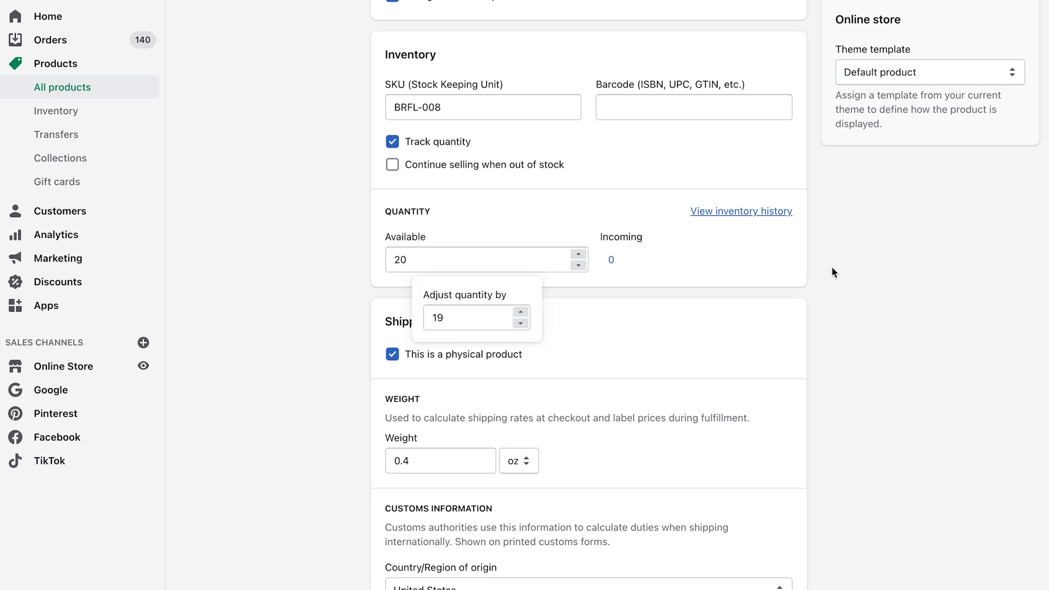
double_click(502, 256)
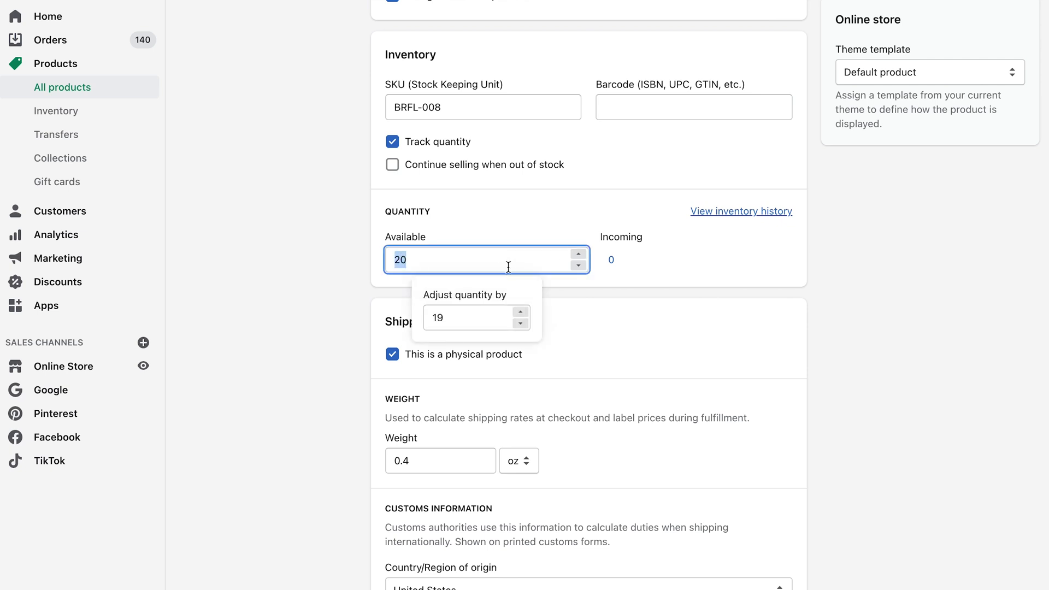
left_click(521, 312)
left_click(521, 312)
left_click(521, 312)
left_click(521, 312)
left_click(591, 309)
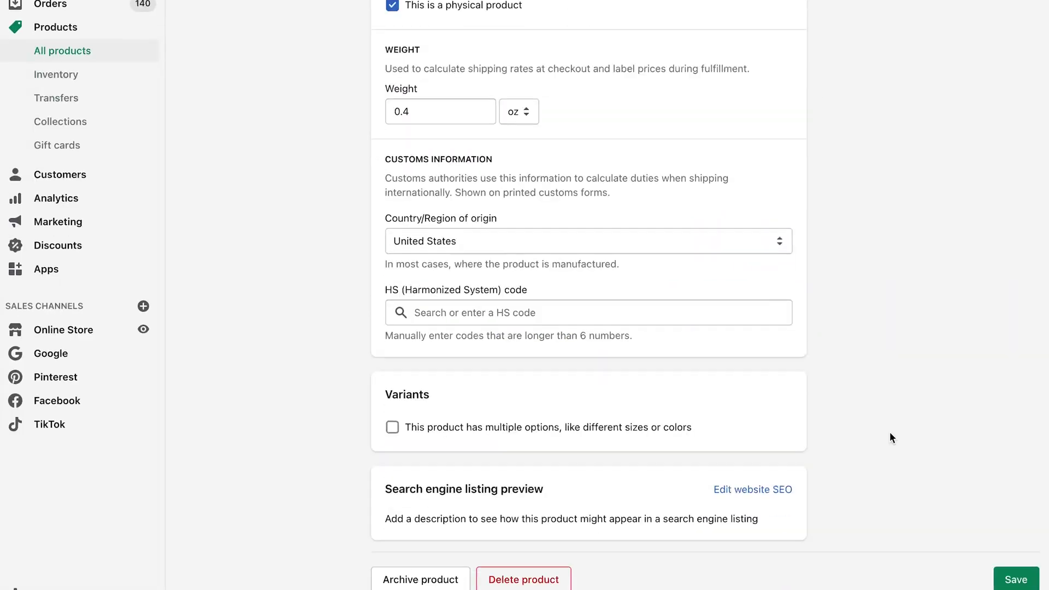
Step: Add a Style option to Arrow Studs with values 1 Pack, 2 Pack and 3 Pack
scroll(890, 437, "up", 1)
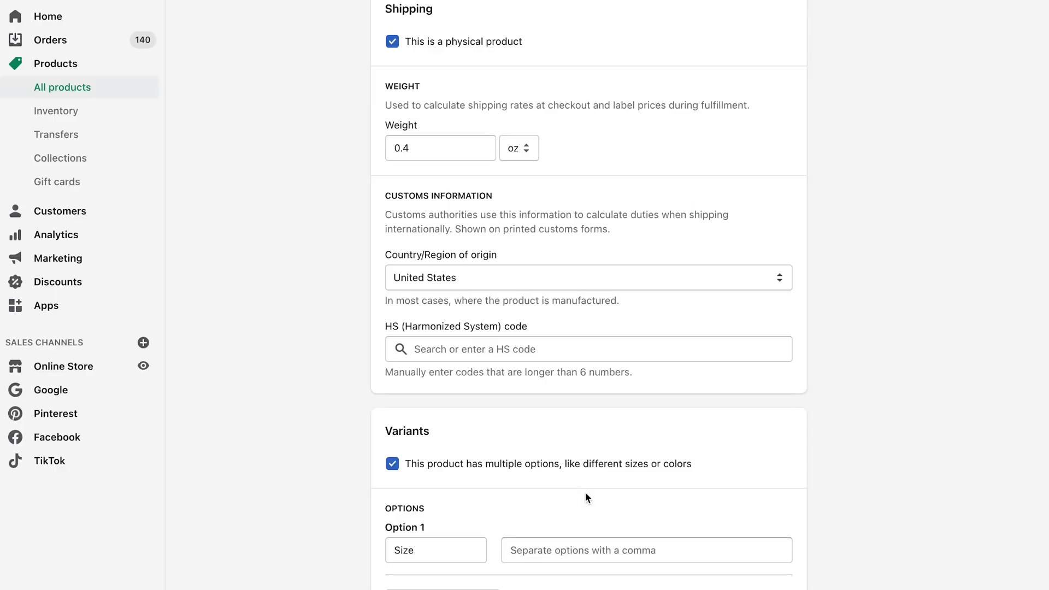
scroll(585, 493, "down", 3)
left_click(439, 416)
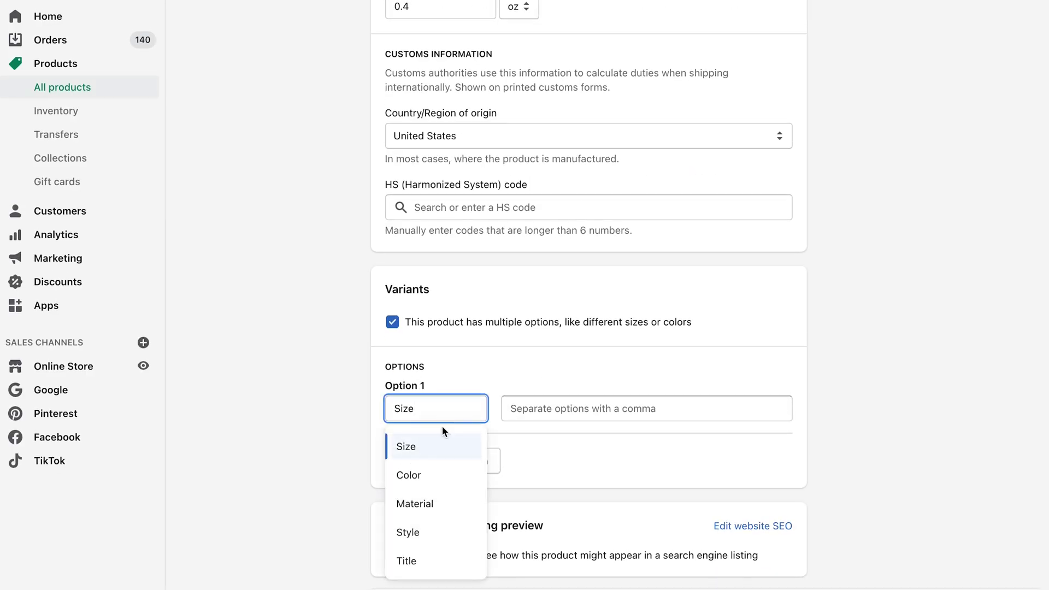
left_click(449, 532)
left_click(562, 410)
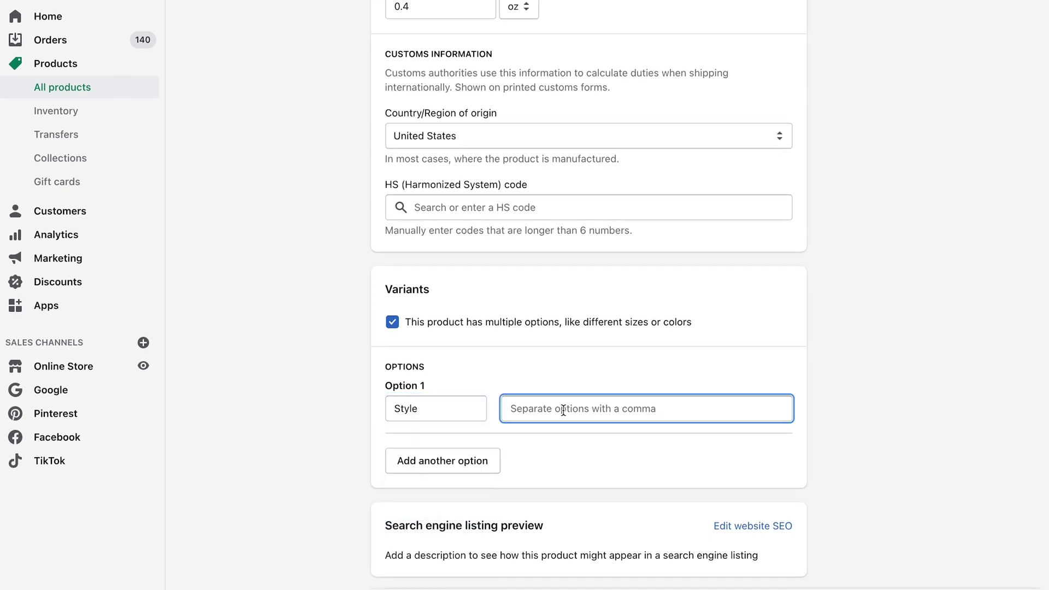
type("1 P")
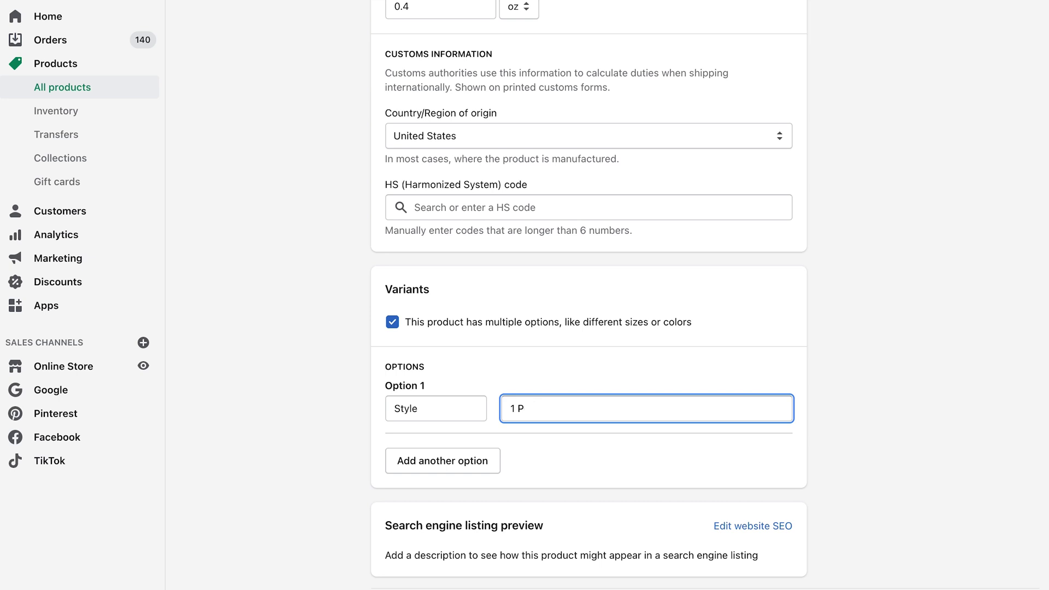
type("ack")
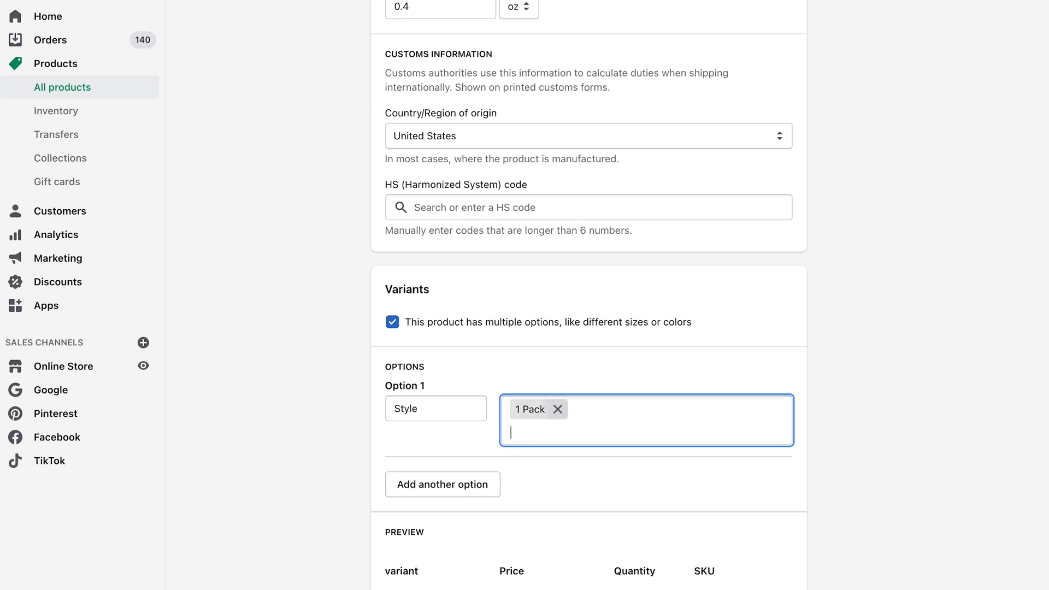
type(" ,2 Pack")
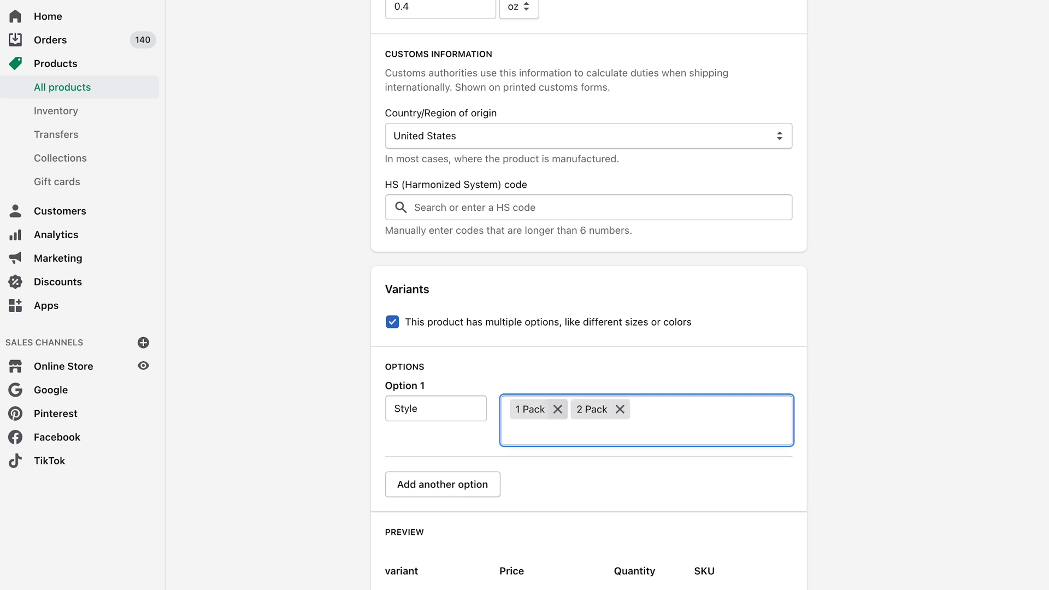
type(" ,3 Pack,")
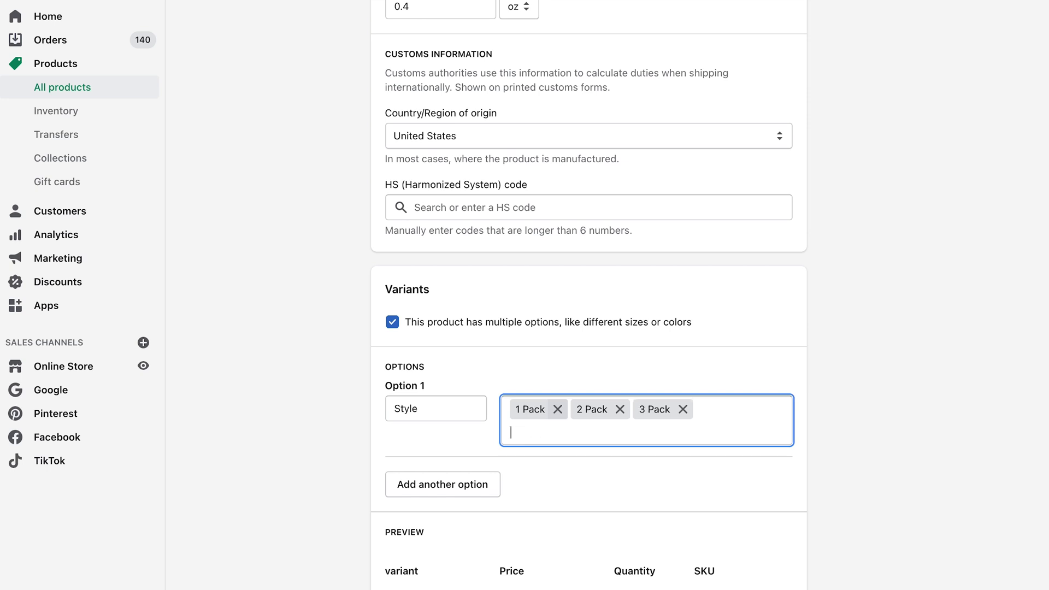
scroll(721, 448, "down", 5)
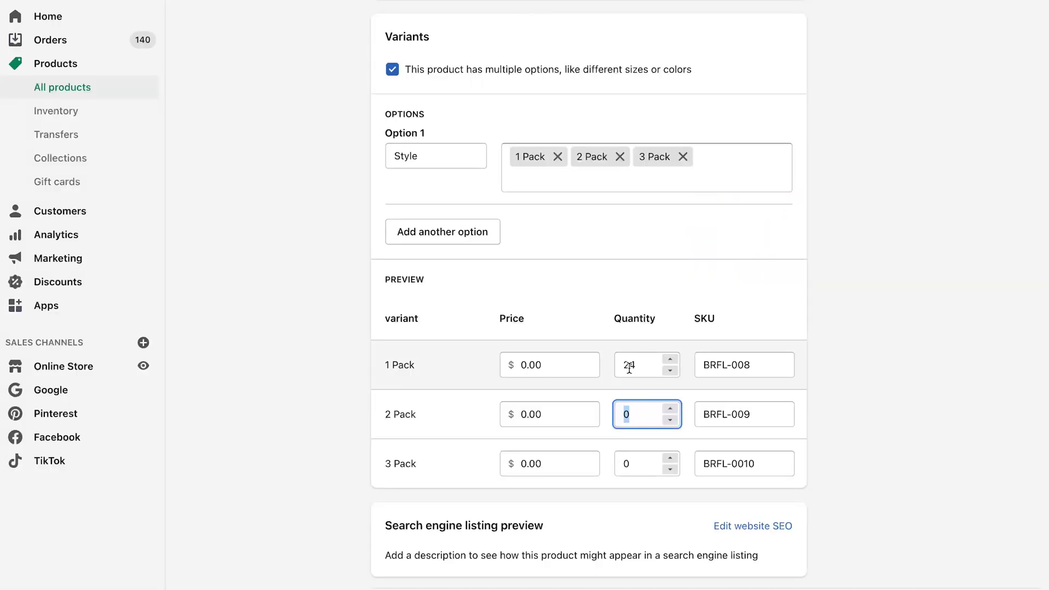
Step: Enter 100 as the 1 Pack variant's quantity
left_click(629, 369)
type("100")
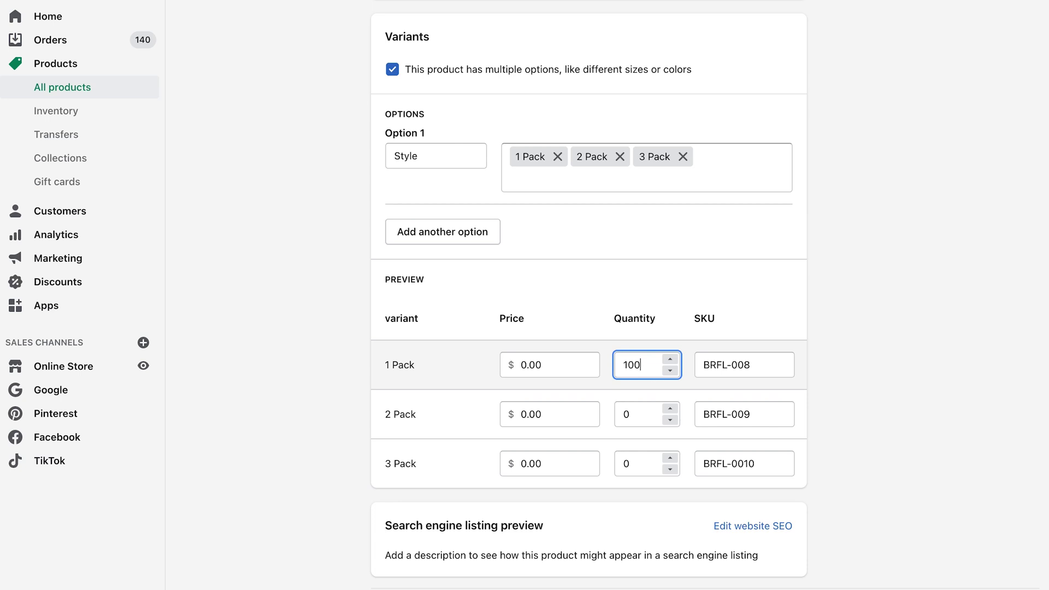
left_click(1005, 359)
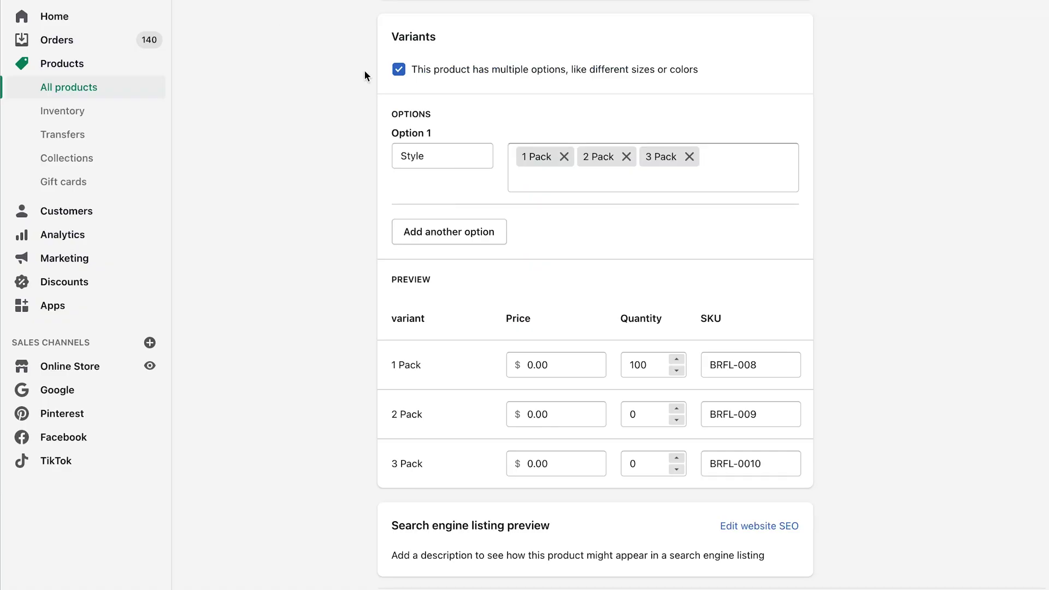
scroll(637, 340, "up", 8)
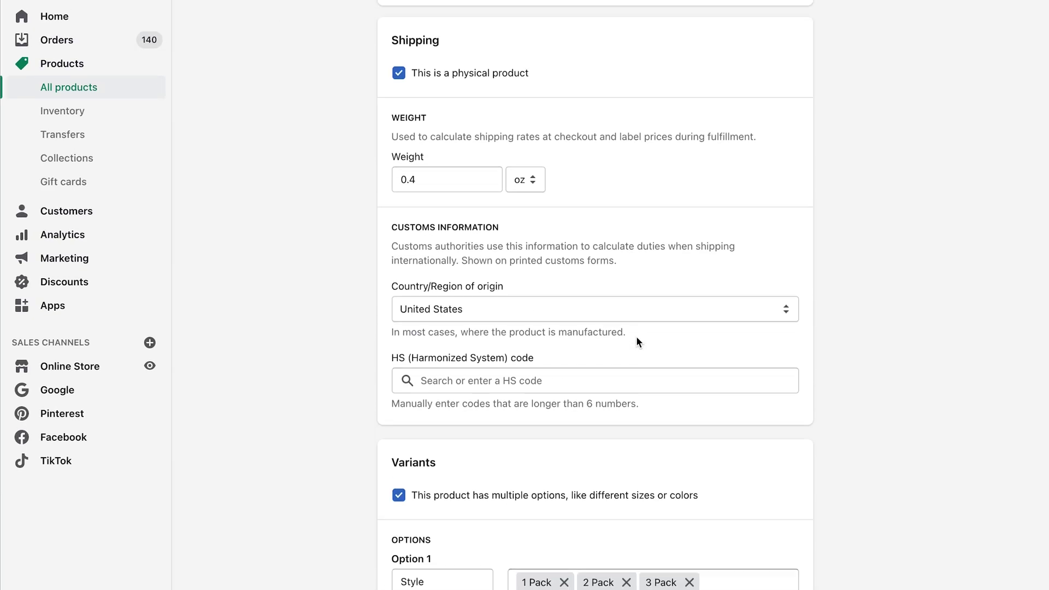
scroll(636, 339, "down", 8)
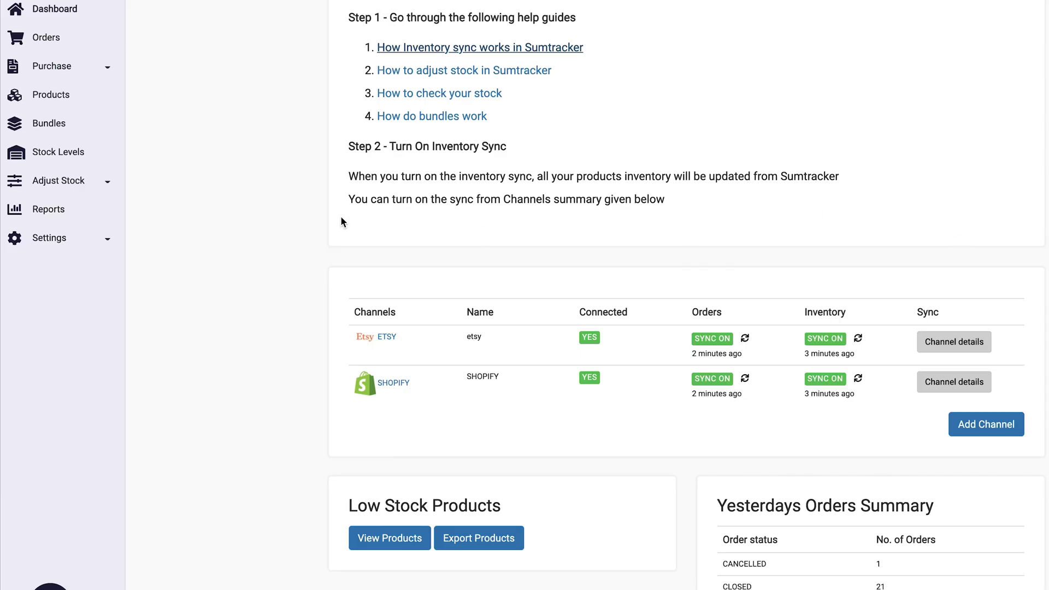
Step: Start a new Set Stock entry in Sumtracker and add its first product line
left_click(71, 181)
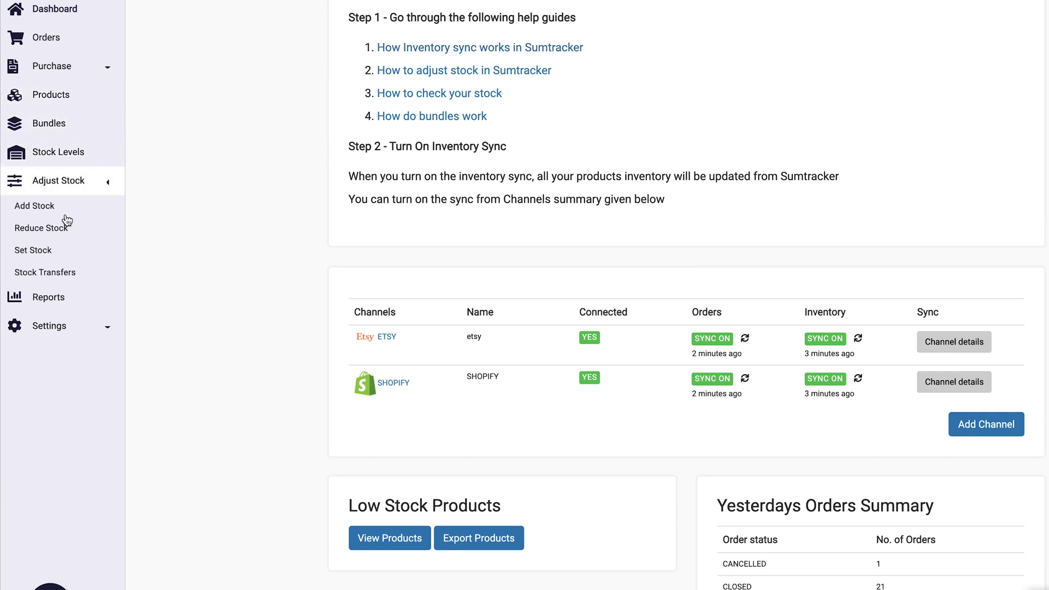
left_click(60, 251)
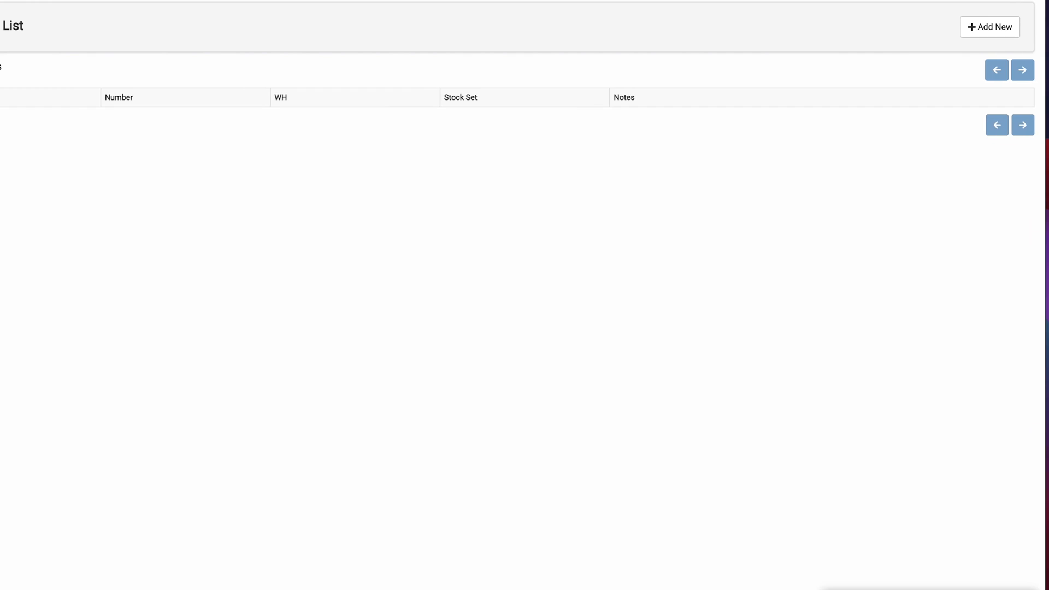
left_click(993, 21)
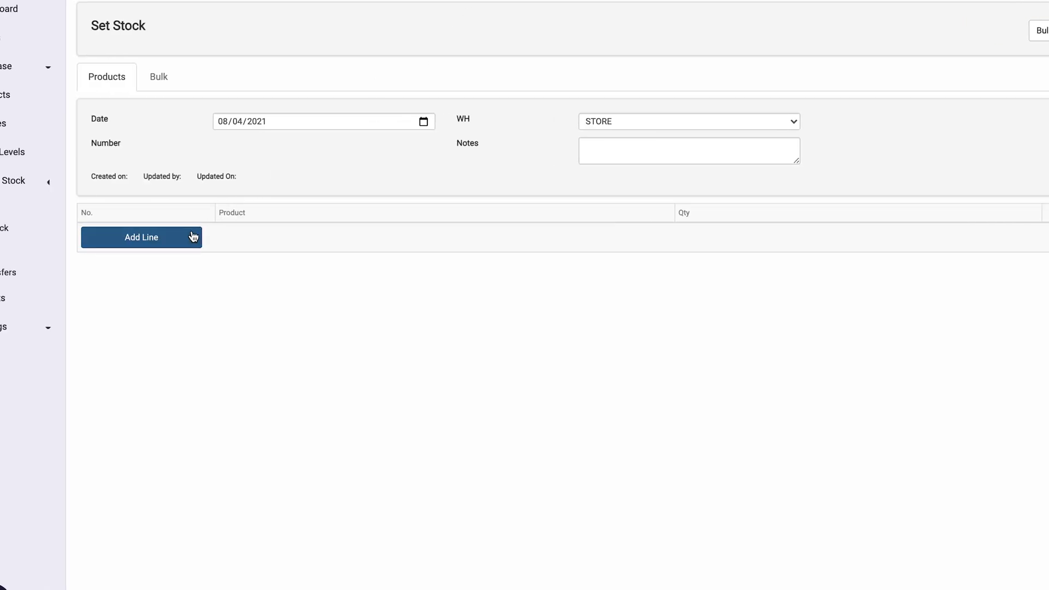
left_click(192, 236)
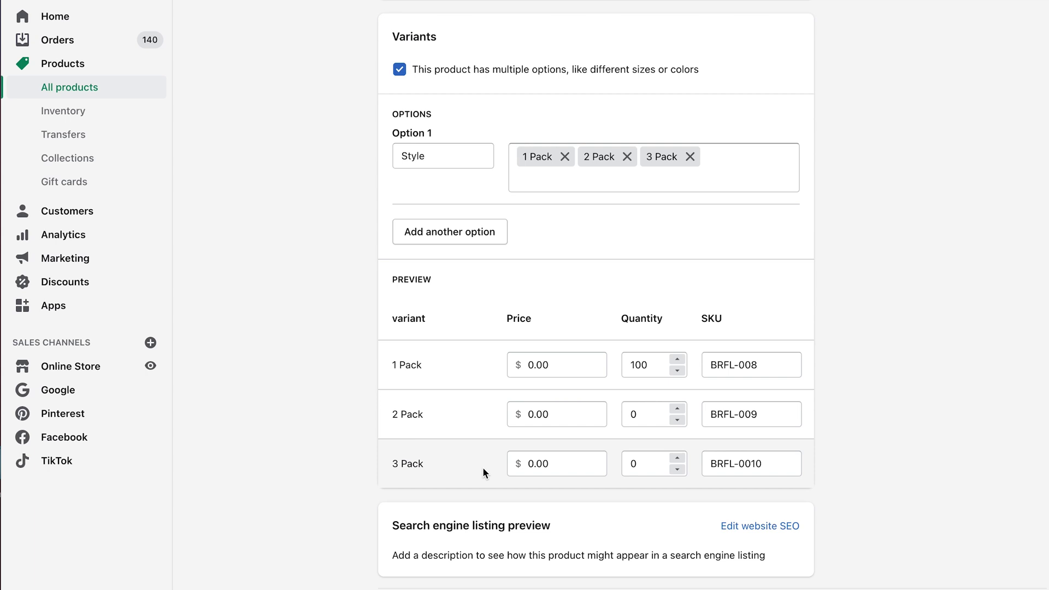
Step: Change the variant SKUs to BRFL-008/1, BRFL-008/2 and BRFL-008/3
left_click(767, 369)
type("/")
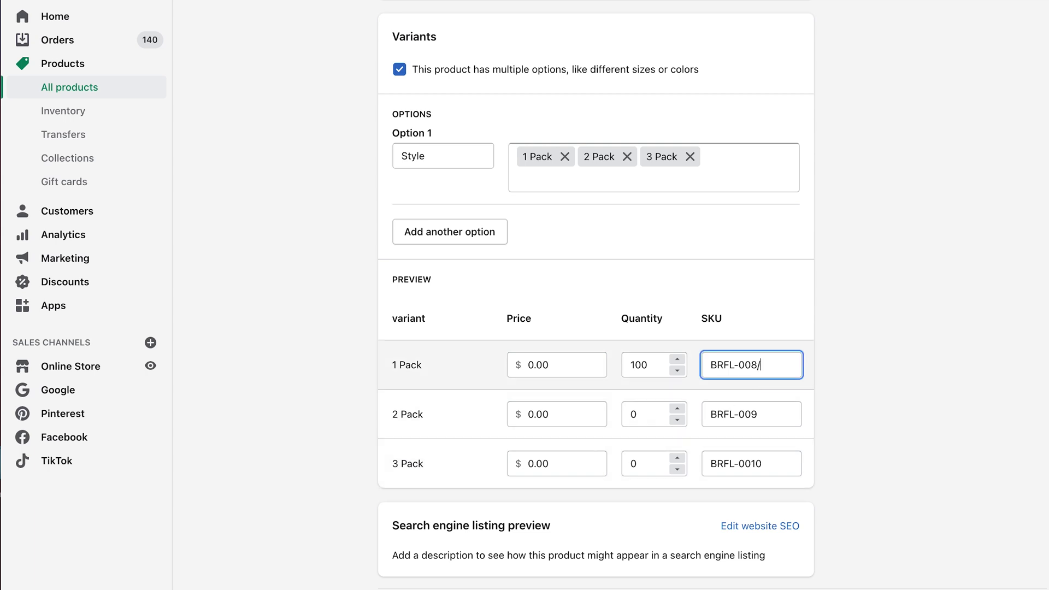
type("1")
left_click(766, 415)
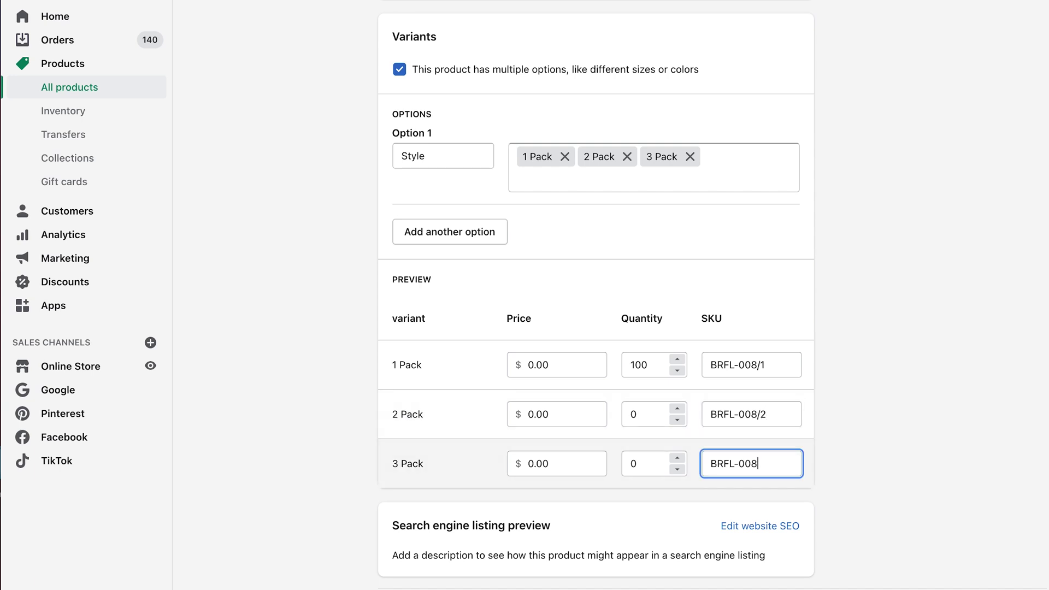
type("3")
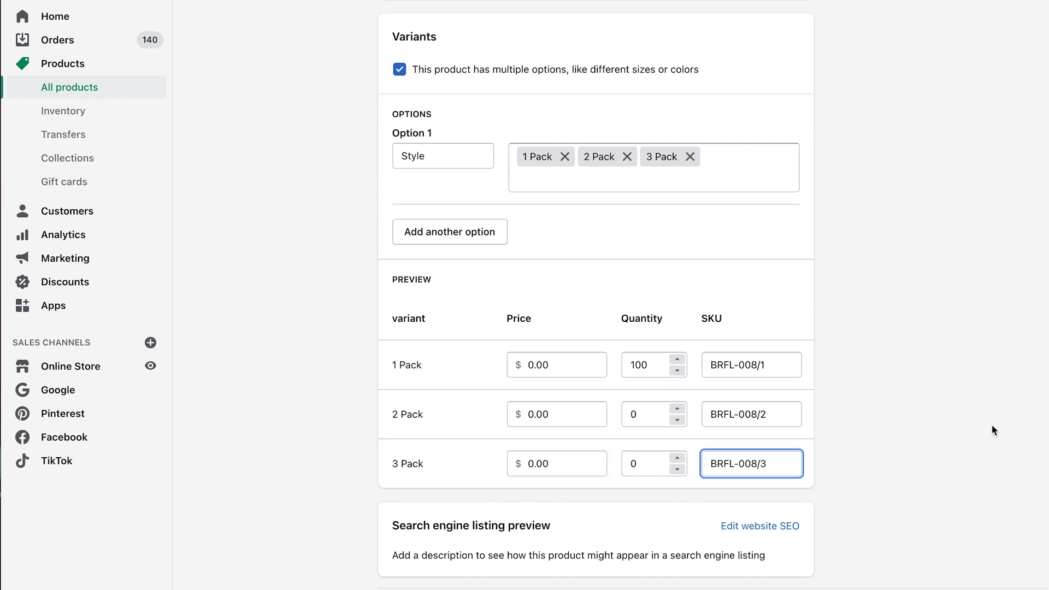
scroll(981, 397, "up", 20)
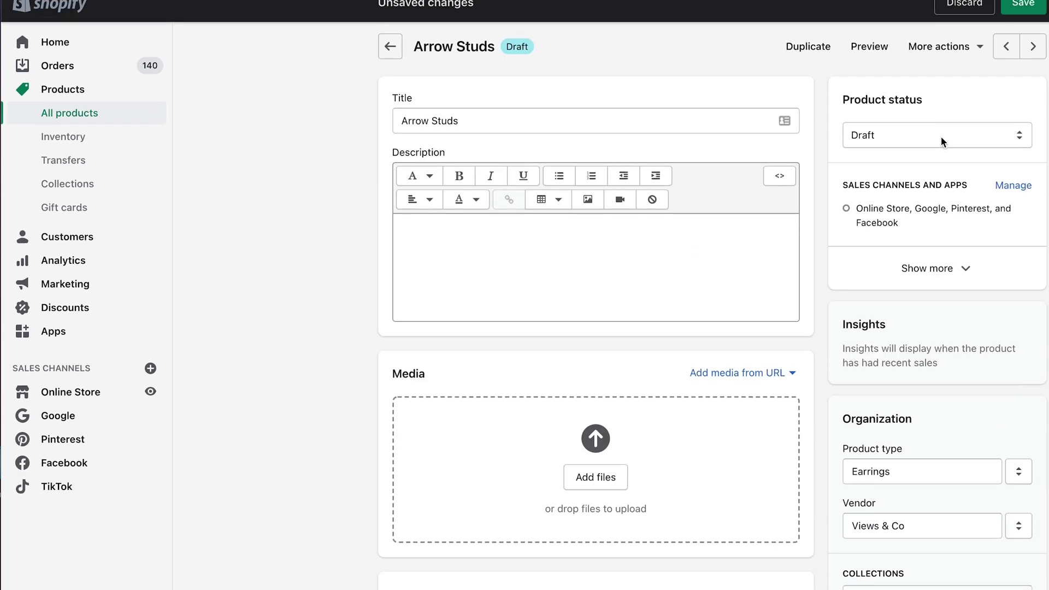
Step: Set Arrow Studs' product status to Active and save the product
left_click(941, 137)
left_click(922, 91)
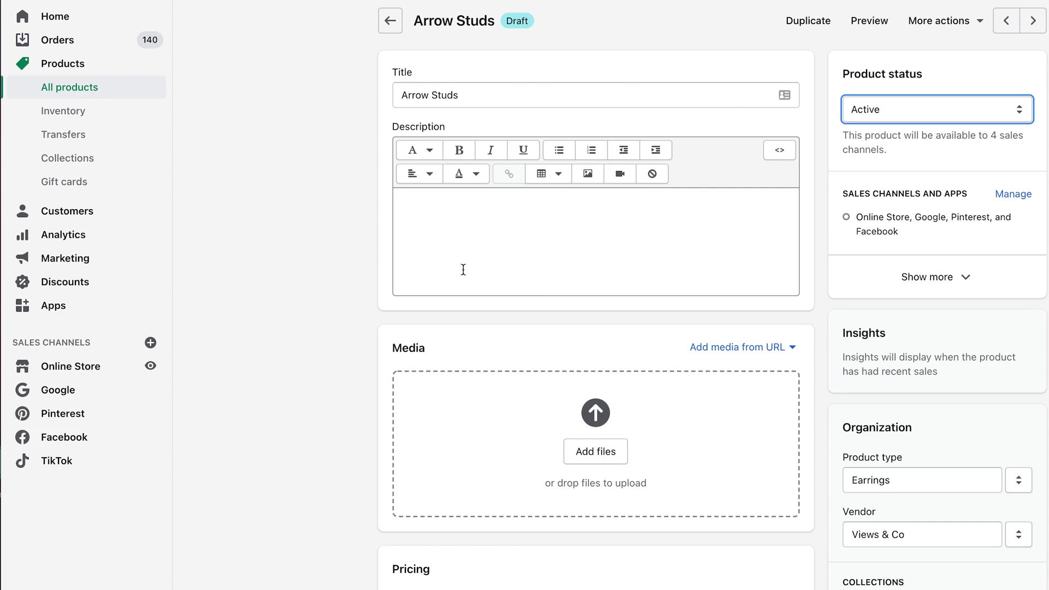
scroll(339, 260, "down", 15)
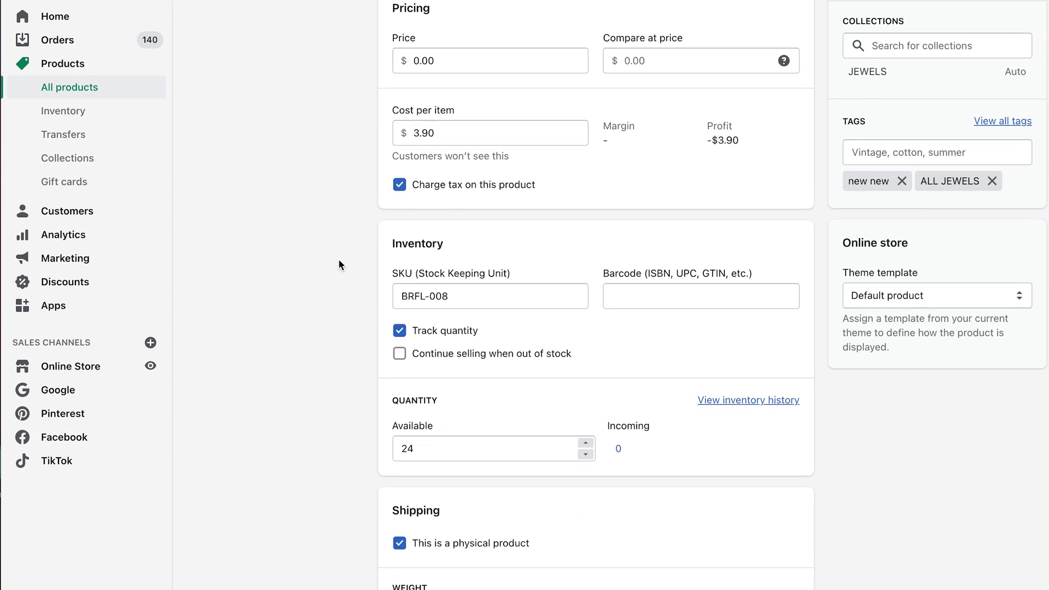
scroll(338, 262, "down", 10)
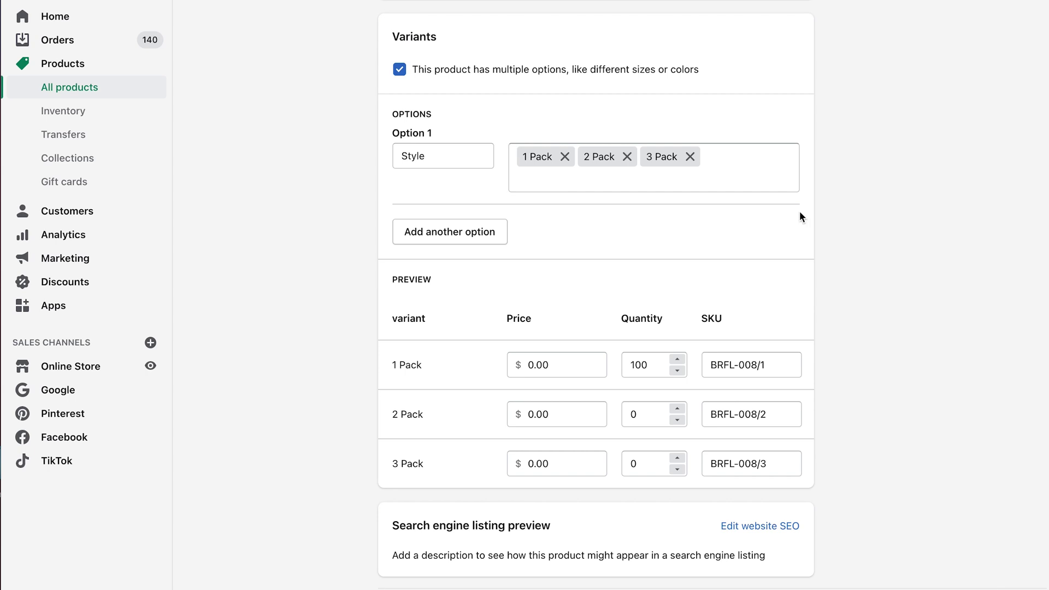
key("ctrl+s")
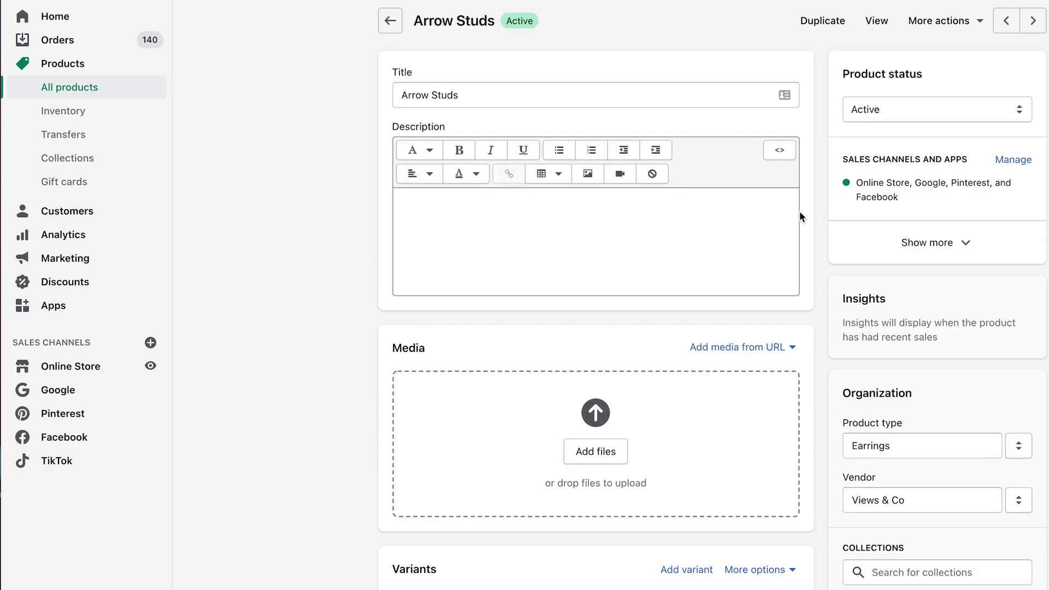
Step: Select the 3 Pack variant's SKU in the variants table
scroll(799, 217, "down", 6)
scroll(625, 385, "right", 5)
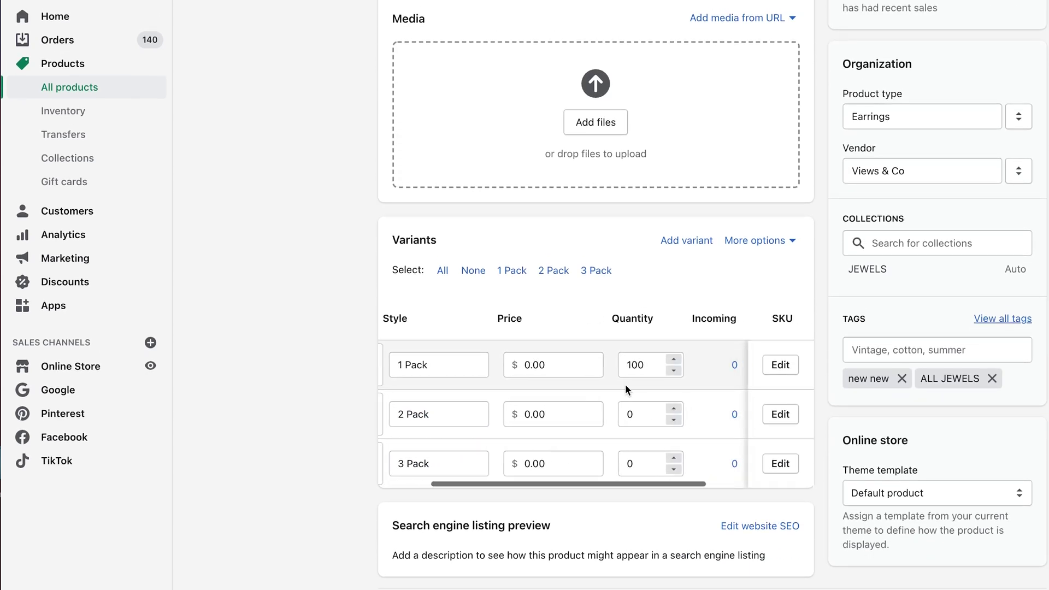
double_click(655, 459)
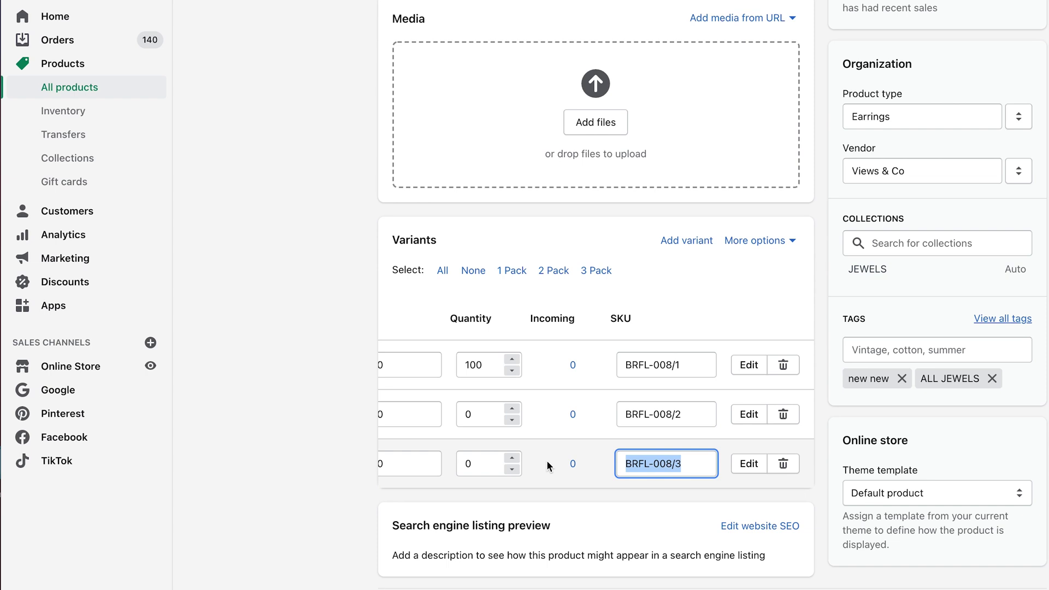
scroll(547, 464, "left", 5)
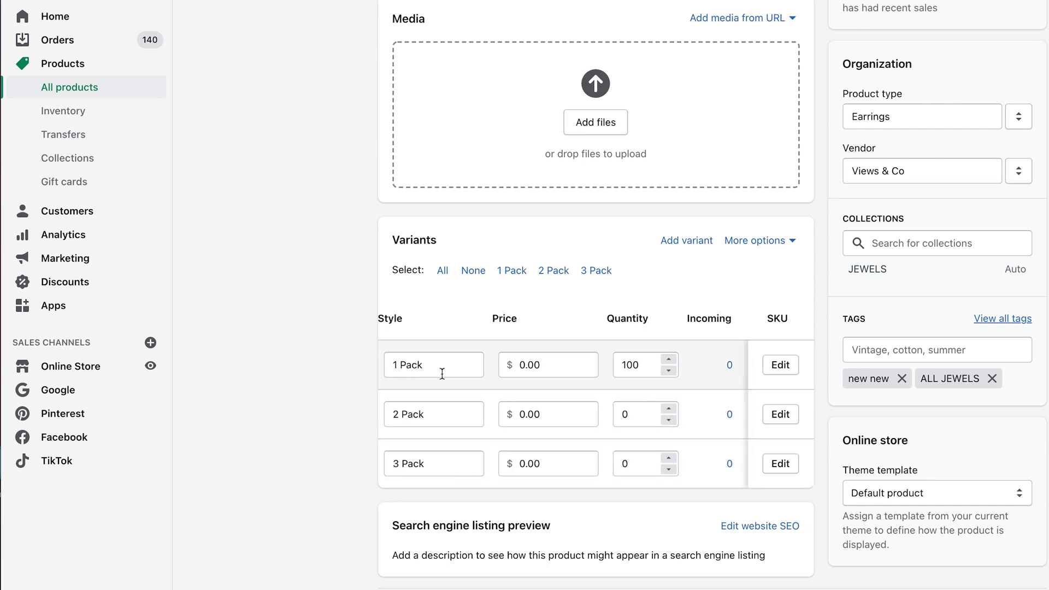
scroll(442, 374, "up", 1)
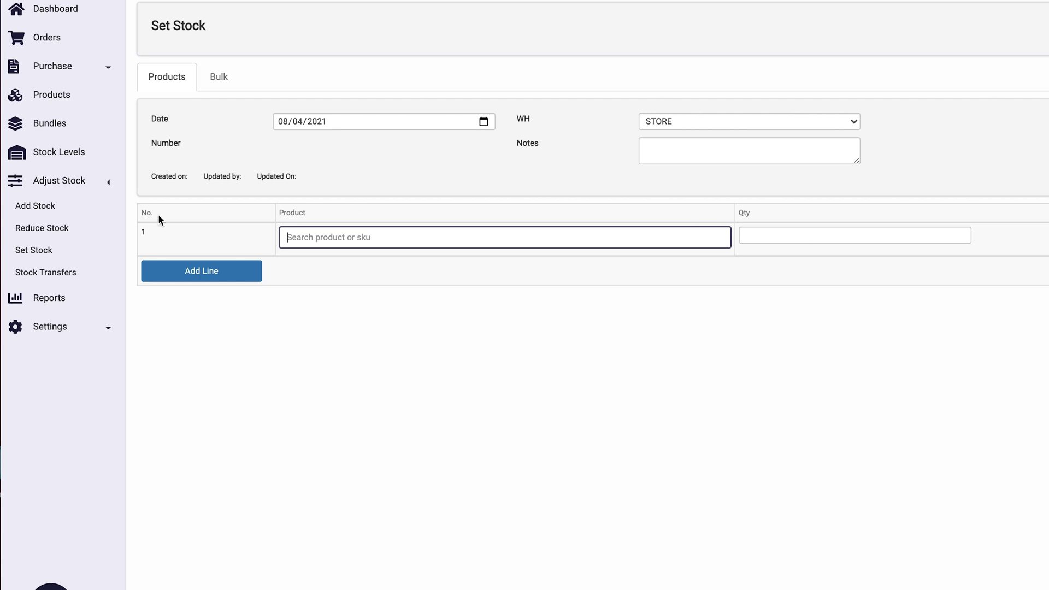
Step: Start a new SumTracker bundle with ARROW STUDS 3 PACK as the bundle product
left_click(74, 125)
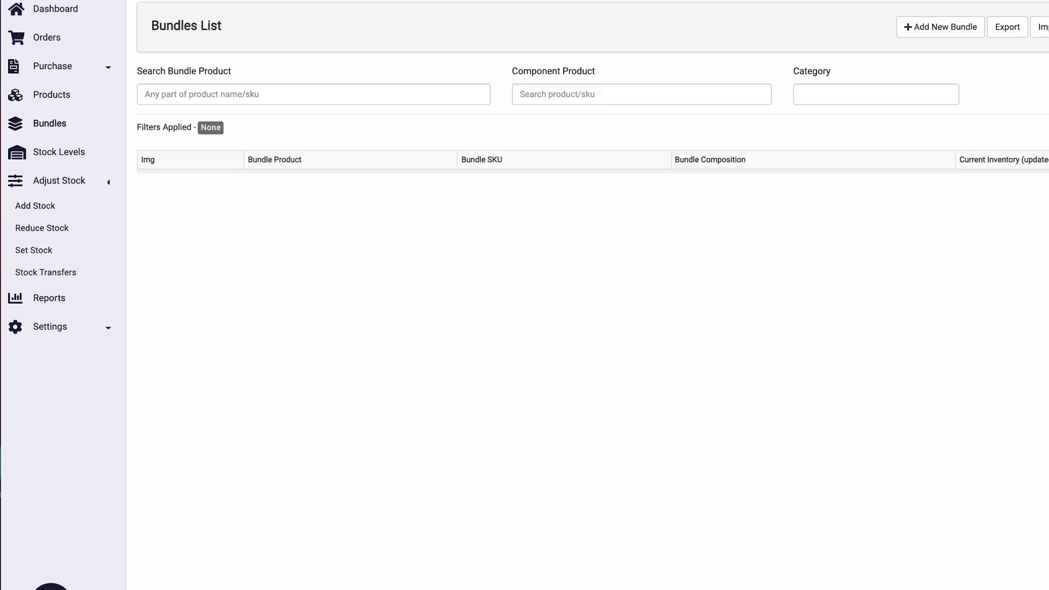
left_click(966, 29)
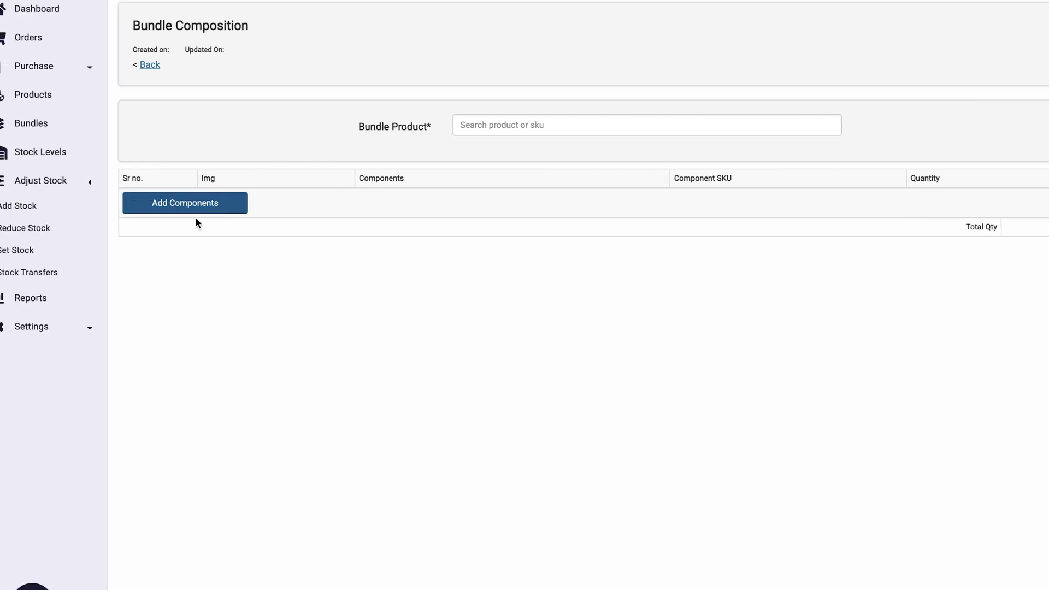
left_click(430, 129)
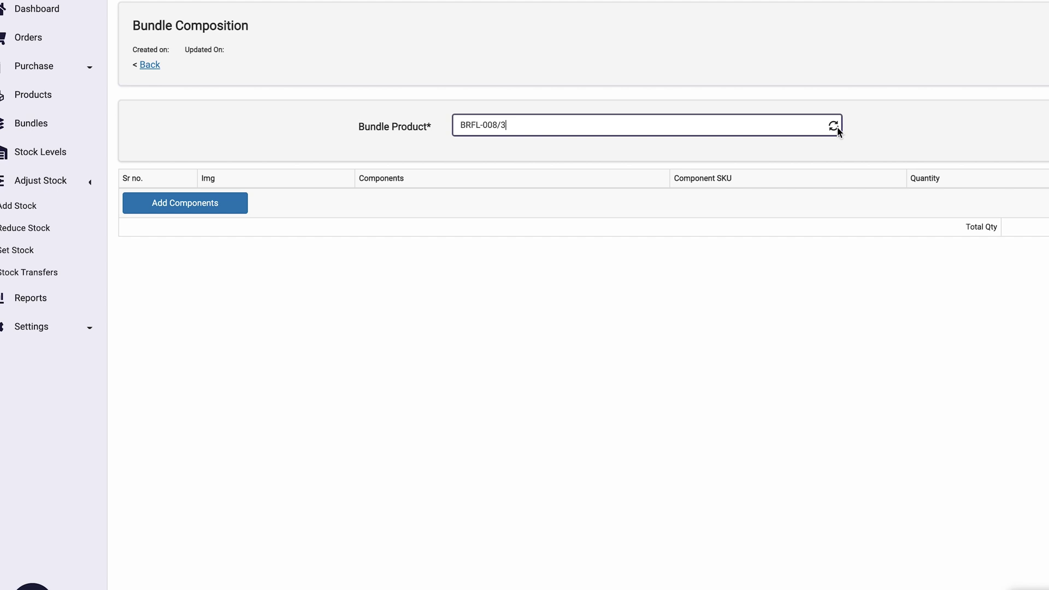
left_click(524, 152)
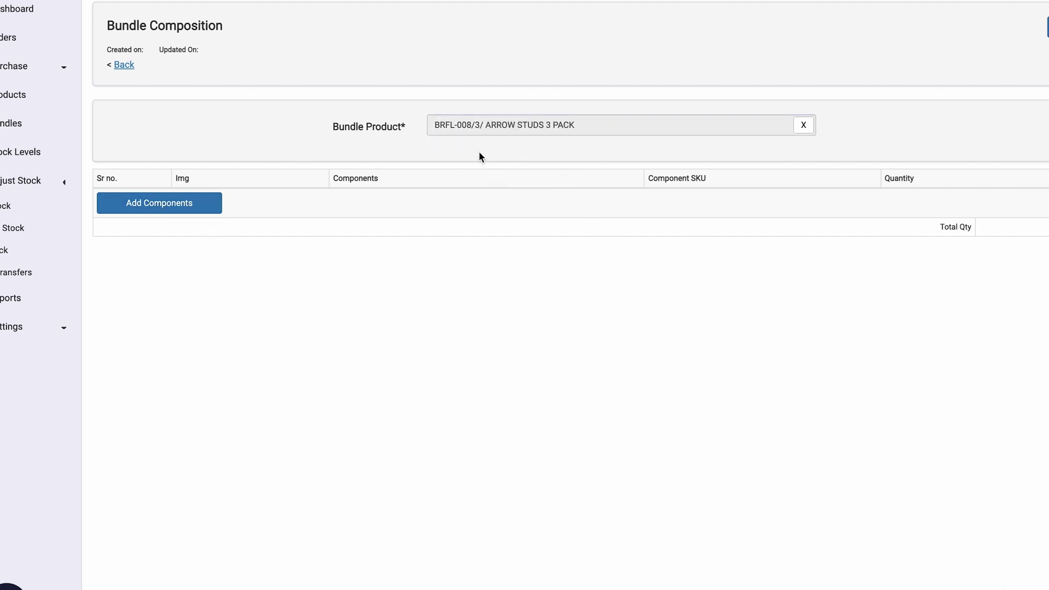
Step: Add ARROW STUDS 1 PACK as the bundle's component with quantity 3
left_click(162, 211)
left_click(446, 198)
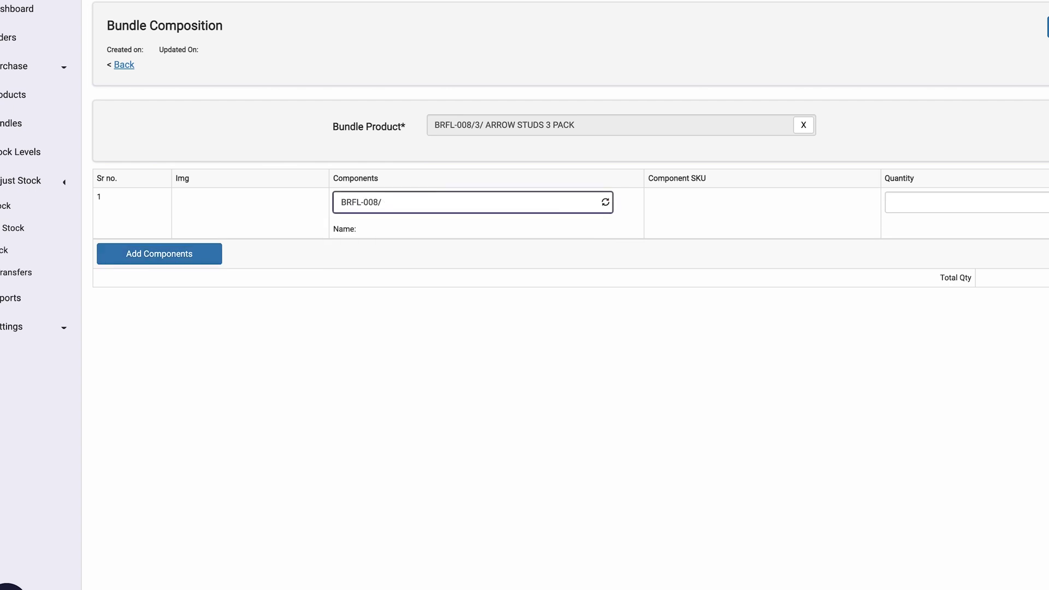
type("1")
left_click(468, 231)
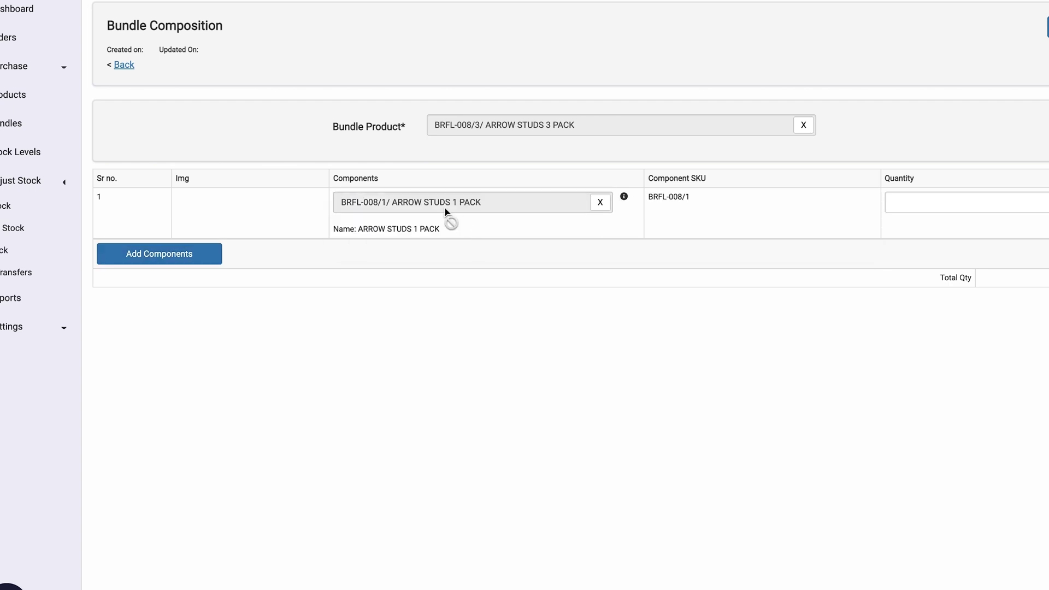
left_click(1010, 204)
left_click(895, 284)
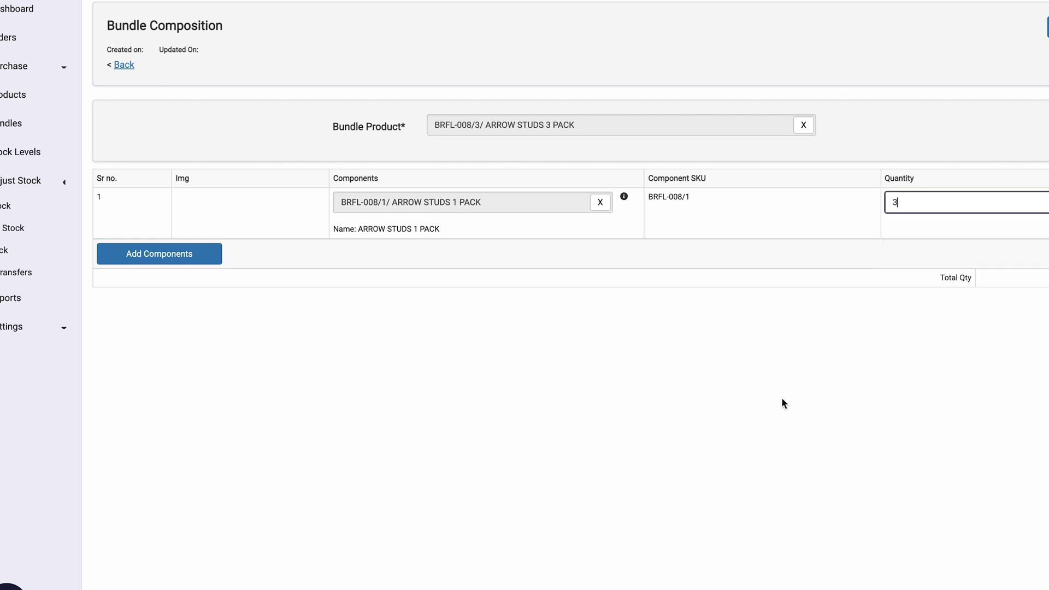
left_click(784, 405)
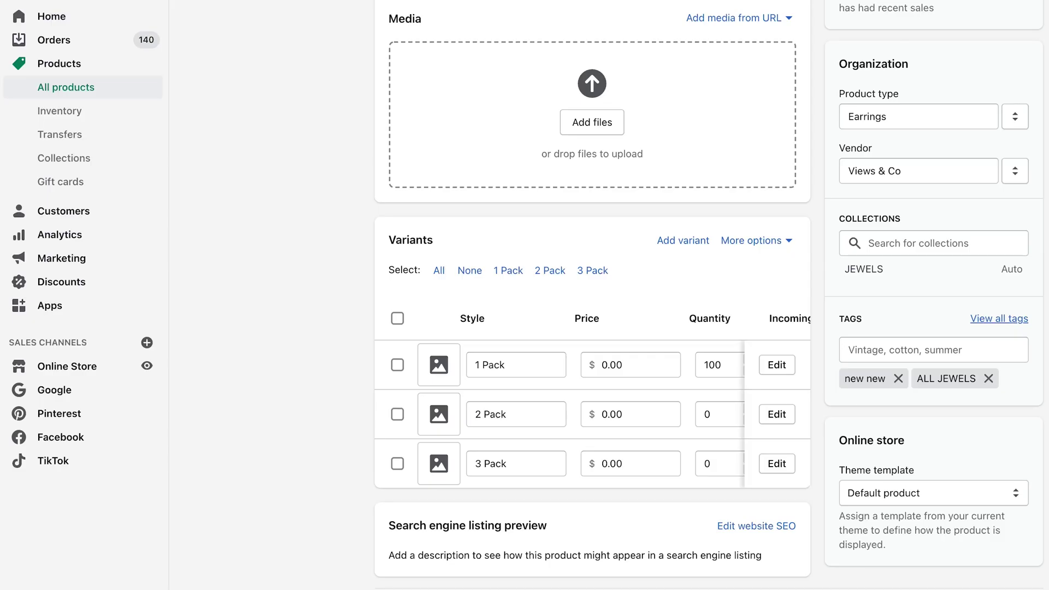
Step: Start another bundle with ARROW STUDS 2 PACK as the bundle product
scroll(629, 410, "right", 5)
double_click(660, 407)
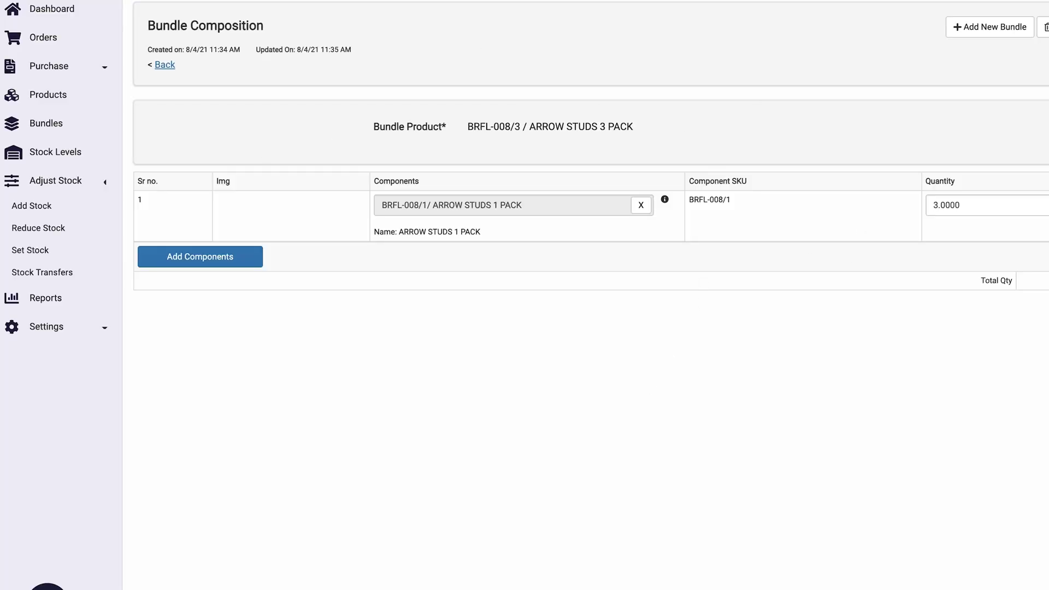
left_click(991, 30)
left_click(529, 122)
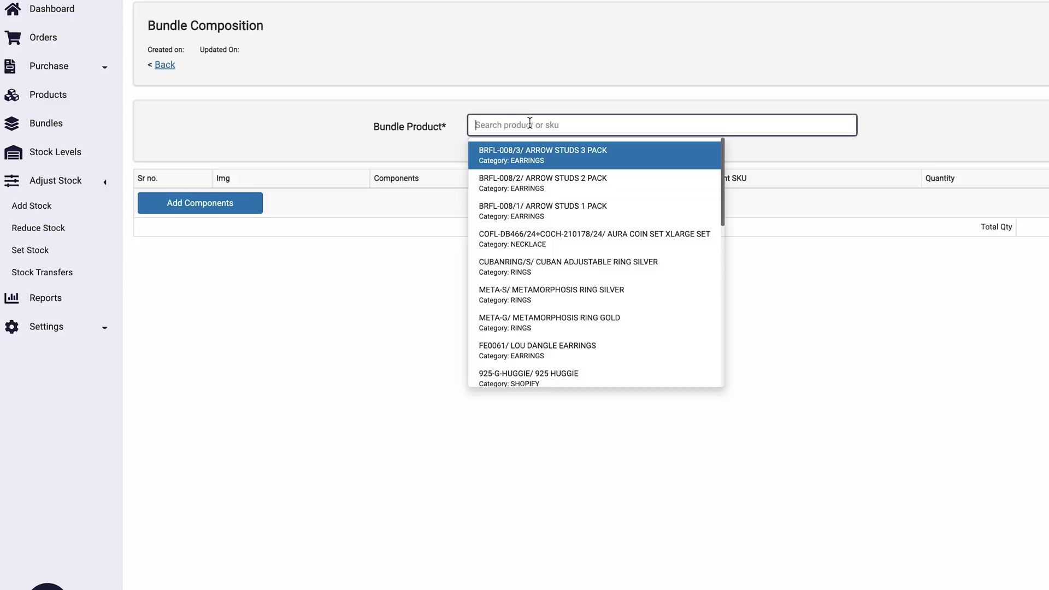
left_click(548, 147)
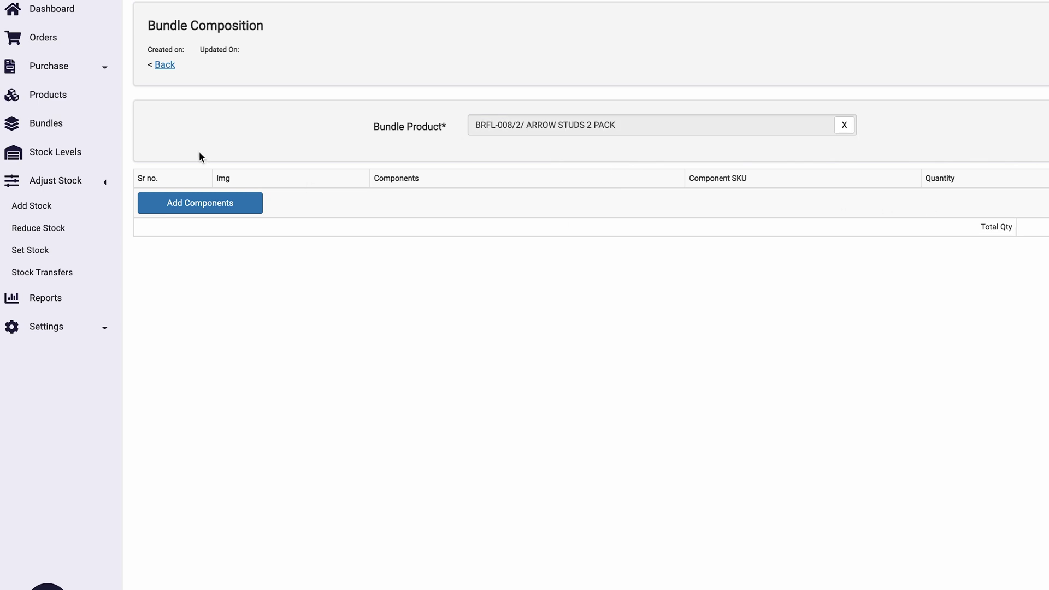
Step: Add ARROW STUDS 1 PACK as its component with quantity 2
left_click(221, 208)
left_click(426, 207)
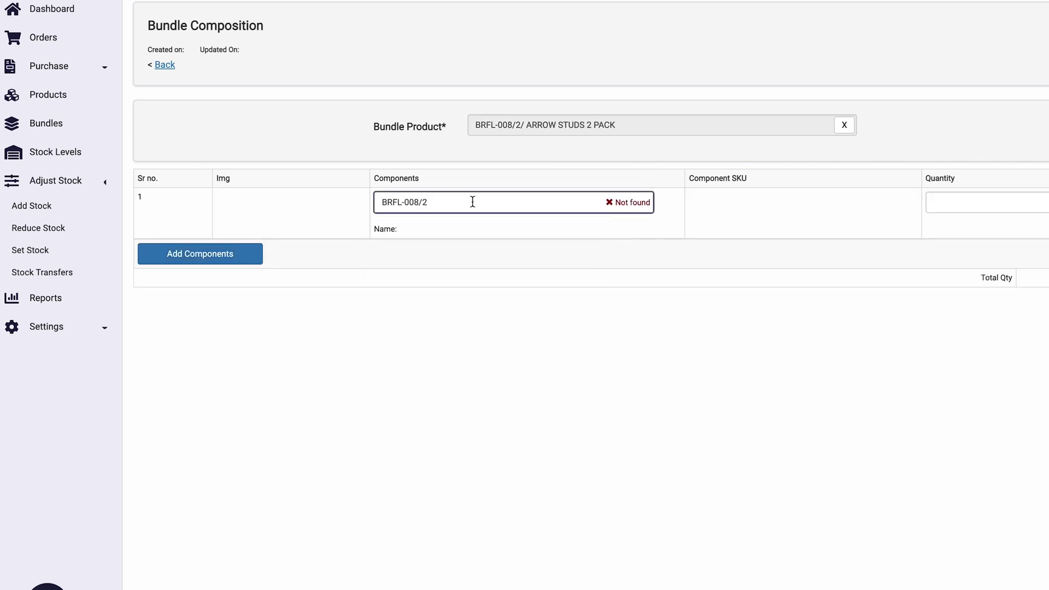
left_click(496, 229)
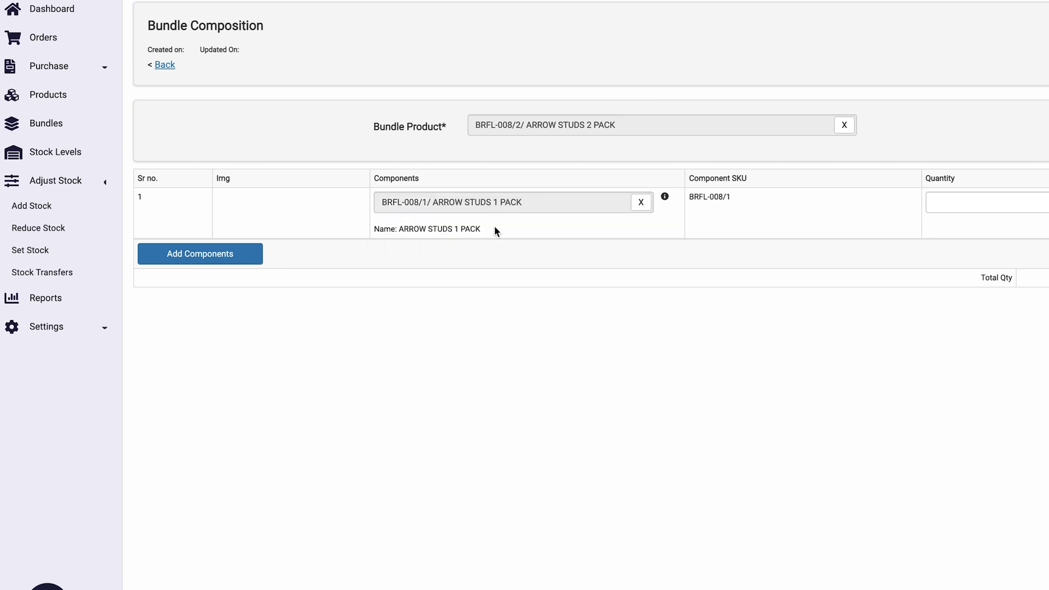
left_click(1045, 206)
type("2")
left_click(752, 461)
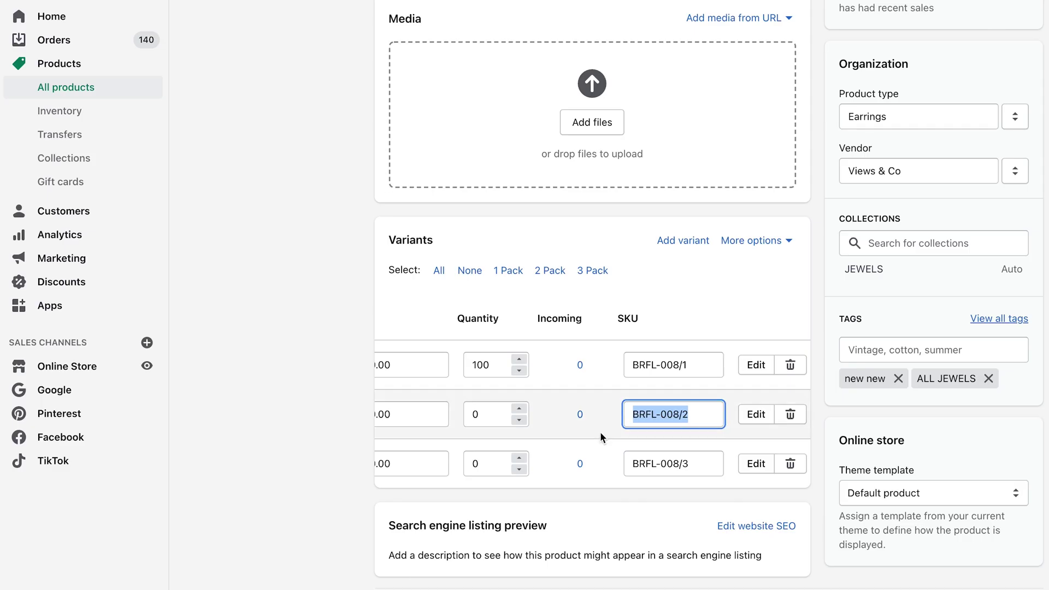
scroll(509, 431, "left", 3)
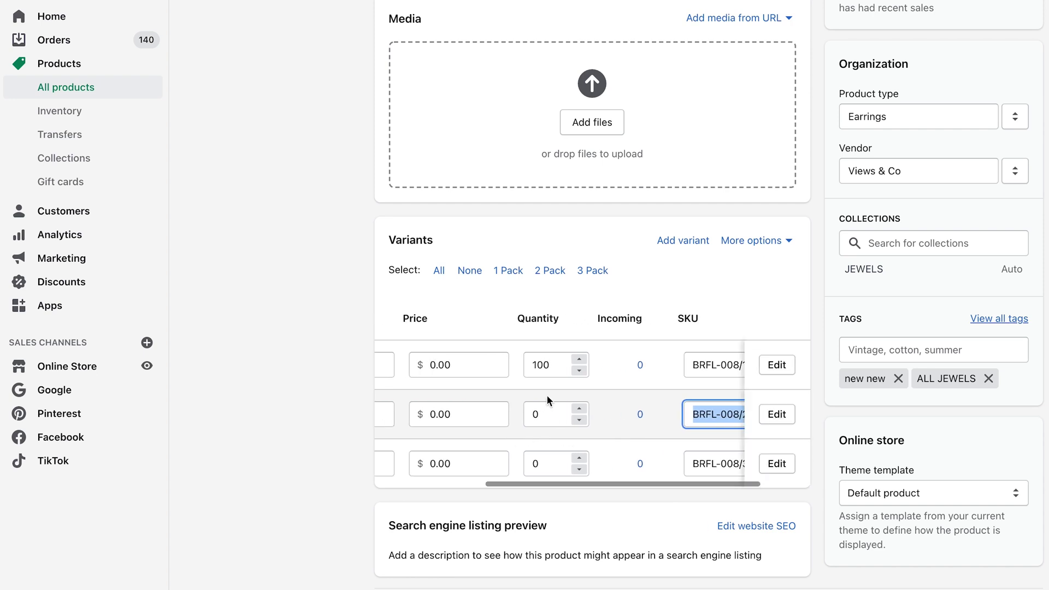
Step: Check the 1 Pack quantity 100 and SKU BRFL-008/1, then open Sumtracker's Set Stock list
double_click(536, 358)
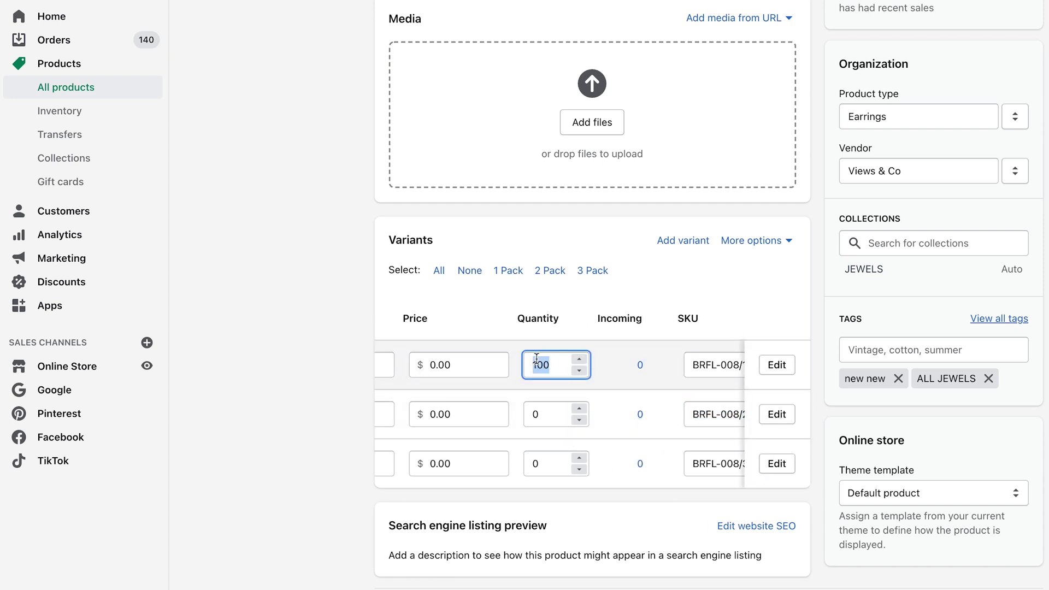
scroll(467, 383, "left", 3)
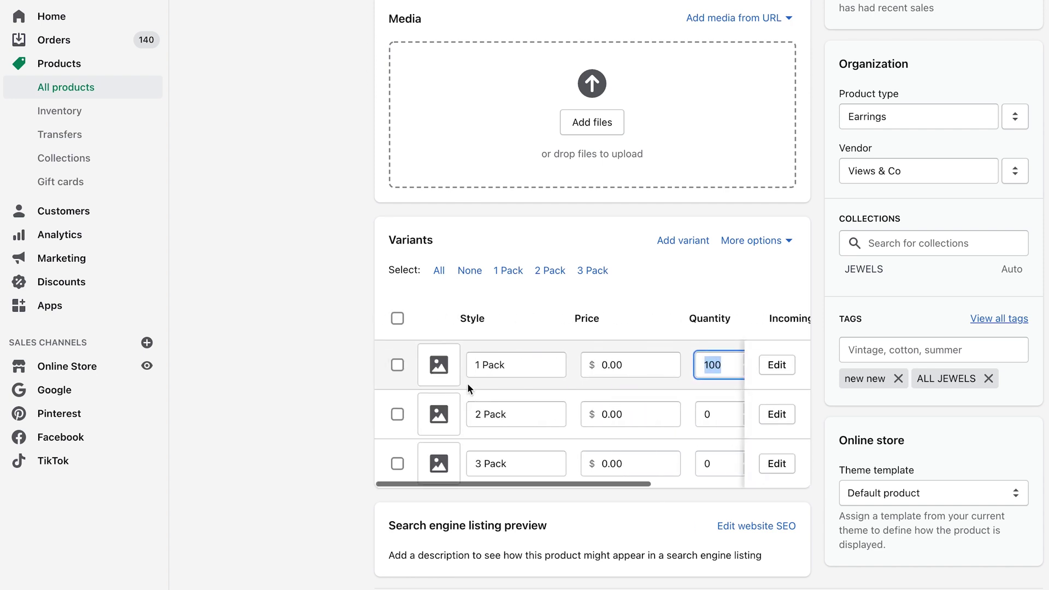
scroll(703, 372, "right", 5)
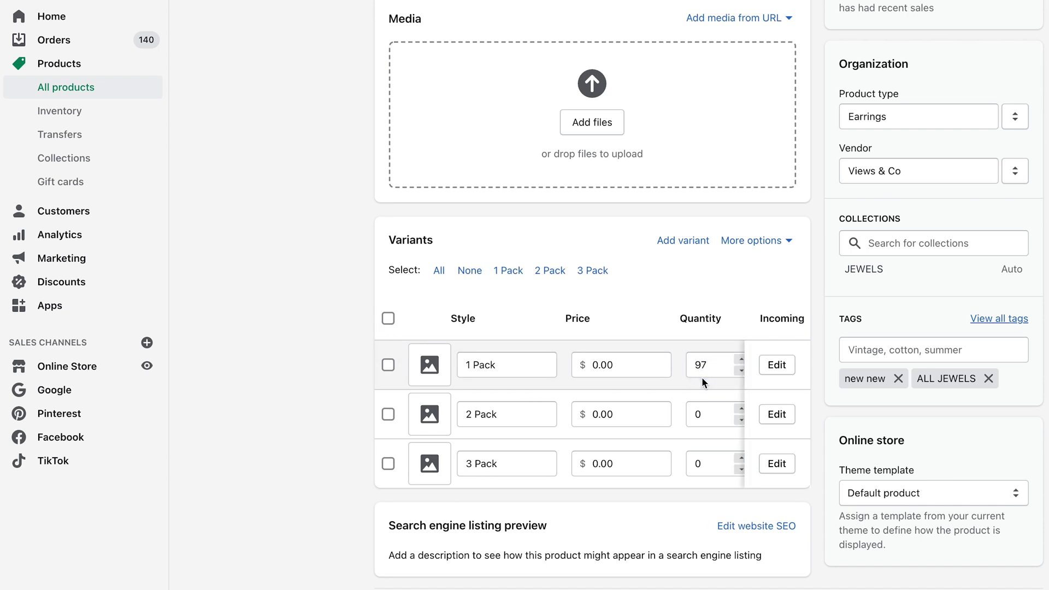
double_click(691, 373)
triple_click(690, 373)
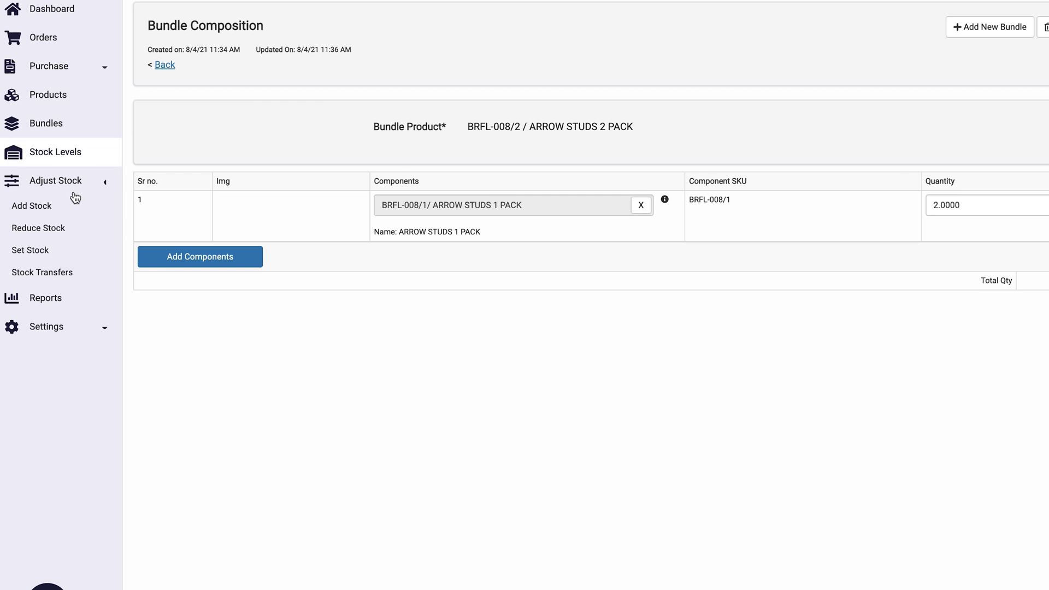
left_click(70, 249)
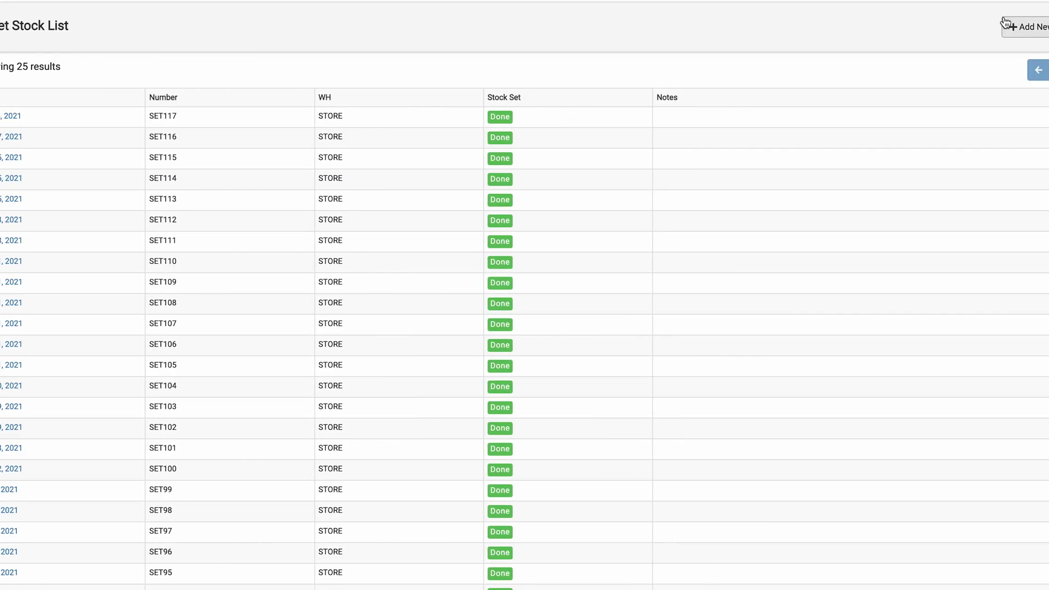
Step: Create a new stock set giving BRFL-008/1 ARROW STUDS 1 PACK a quantity of 500
left_click(1005, 24)
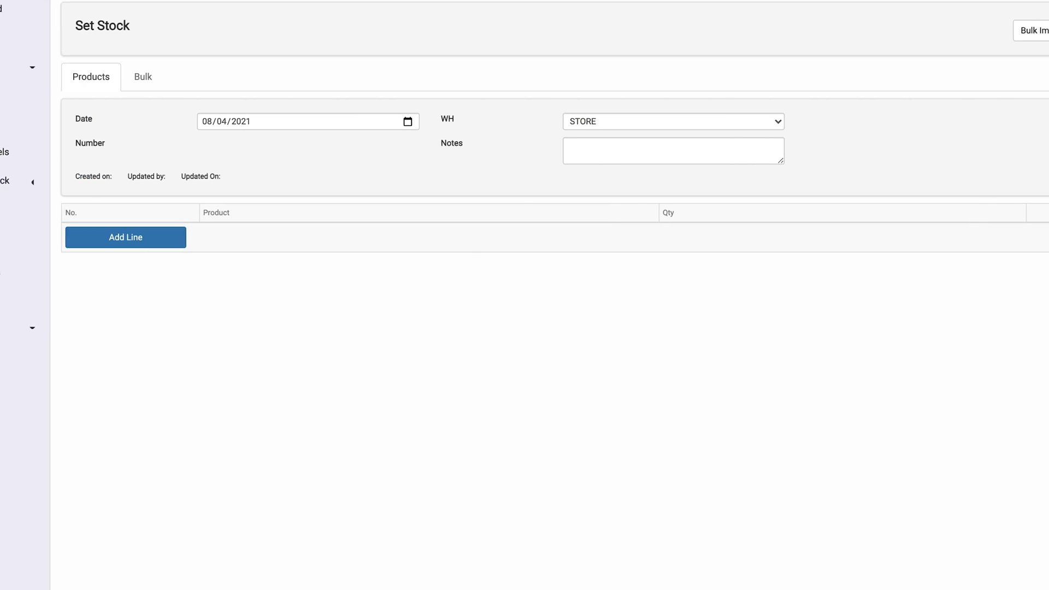
left_click(116, 243)
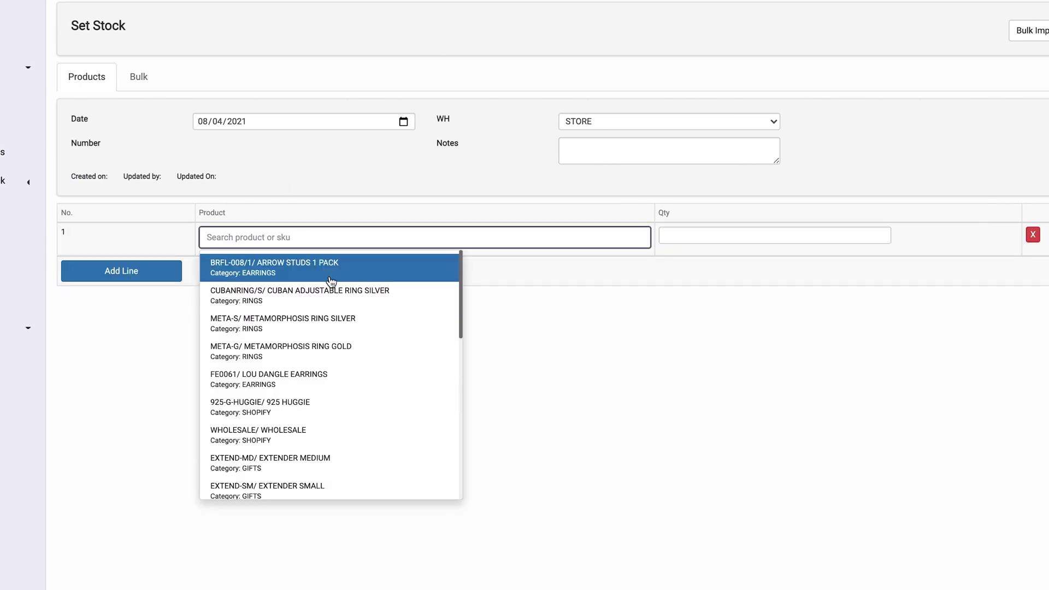
left_click(302, 270)
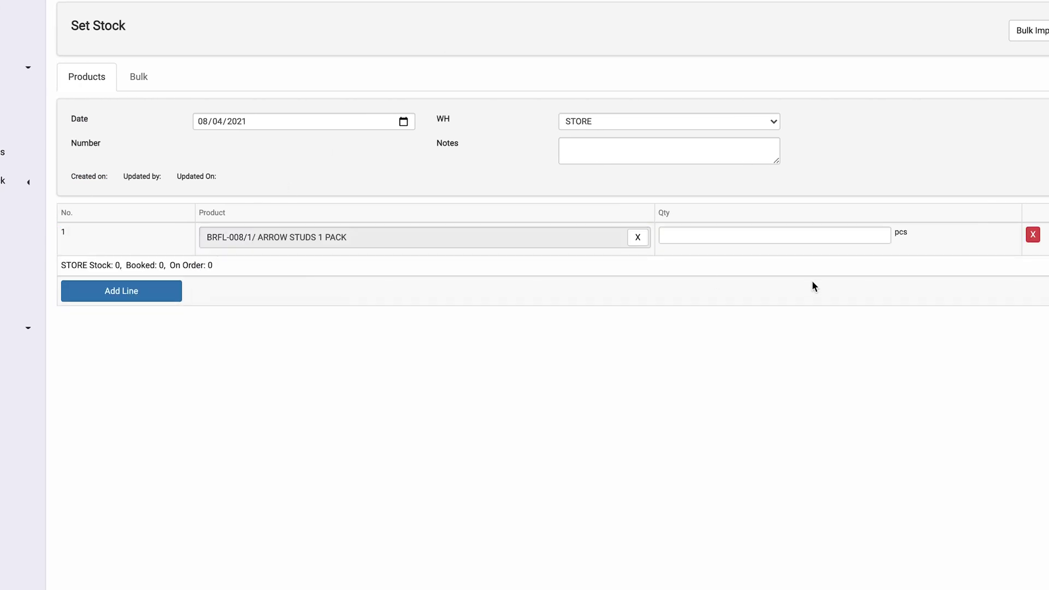
left_click(753, 236)
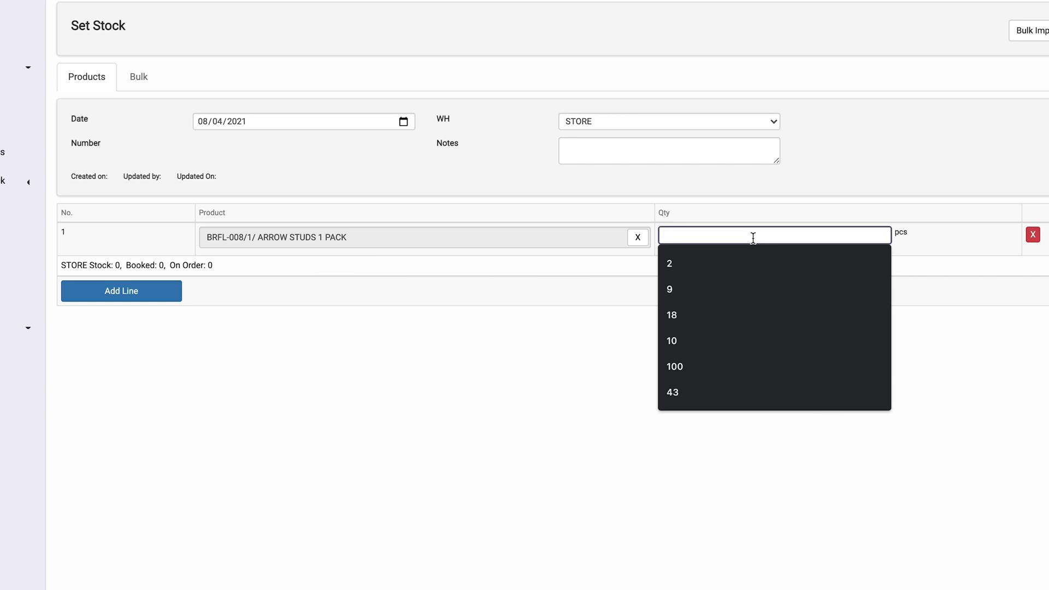
type("500")
left_click(516, 355)
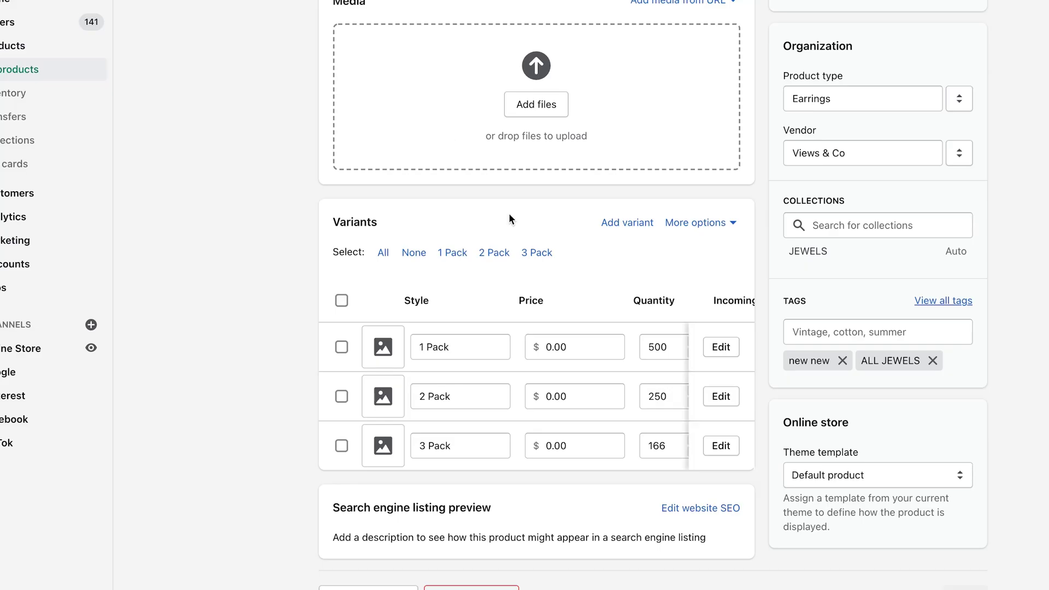
Step: Scroll the Variants table to confirm Arrow Studs stock reads 500, 250 and 166
scroll(631, 344, "right", 2)
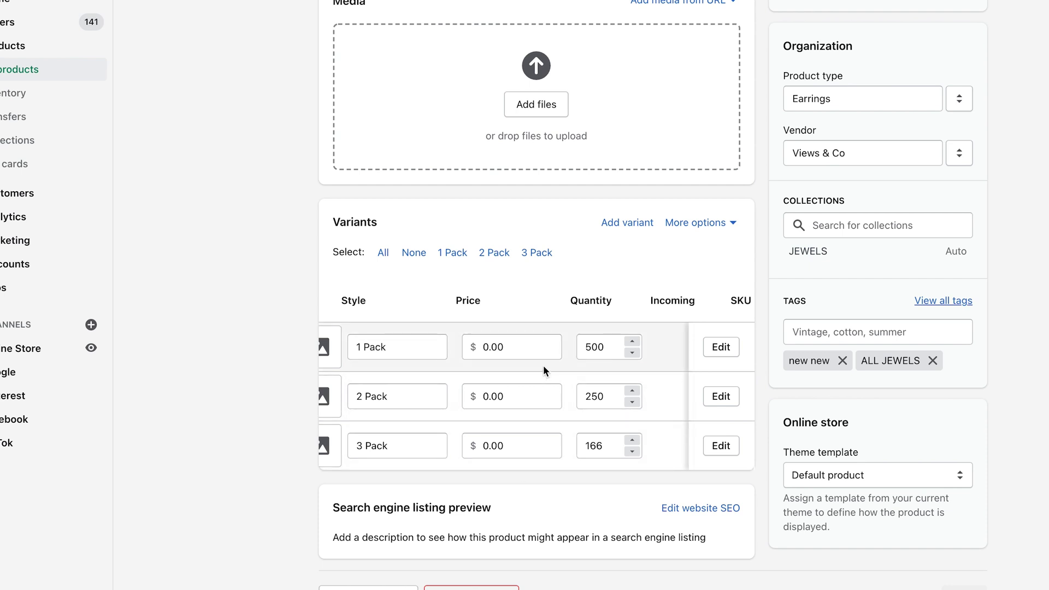
scroll(608, 373, "right", 1)
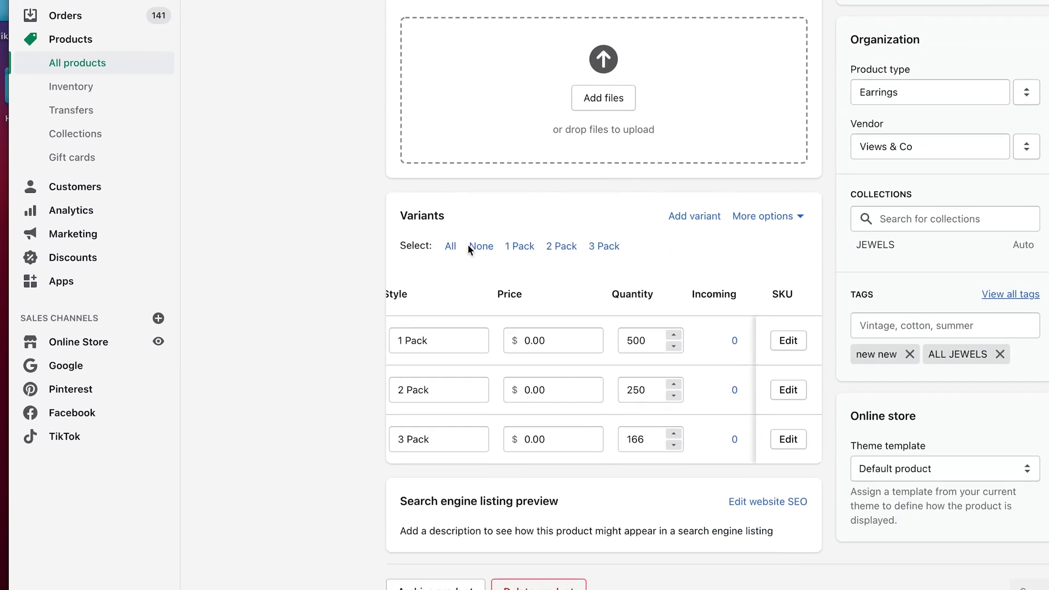
scroll(609, 421, "left", 3)
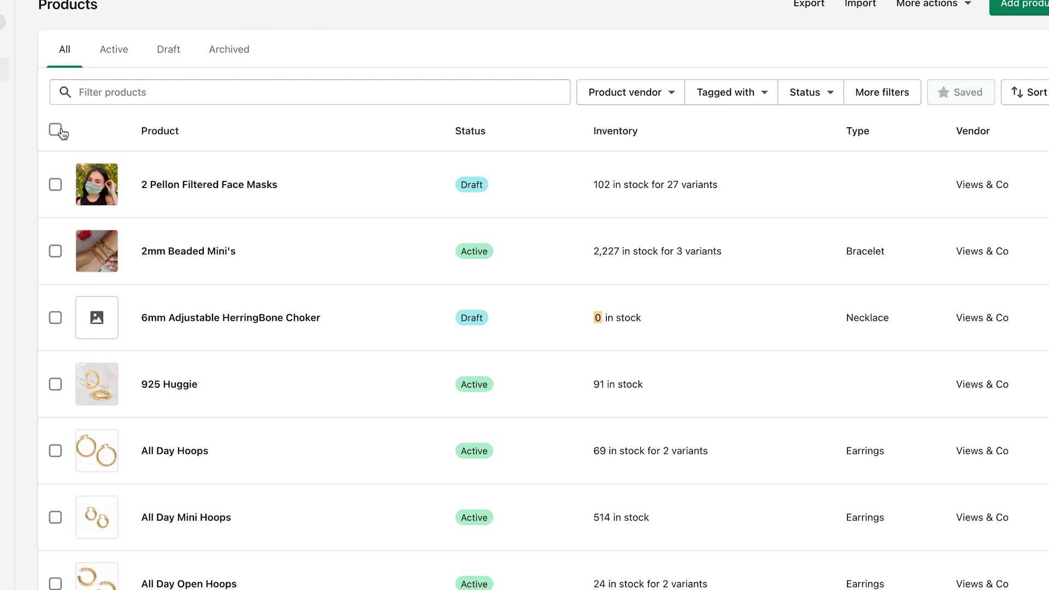
Step: Select all 50 products, open them in the bulk editor, and add the Inventory quantity column
left_click(55, 130)
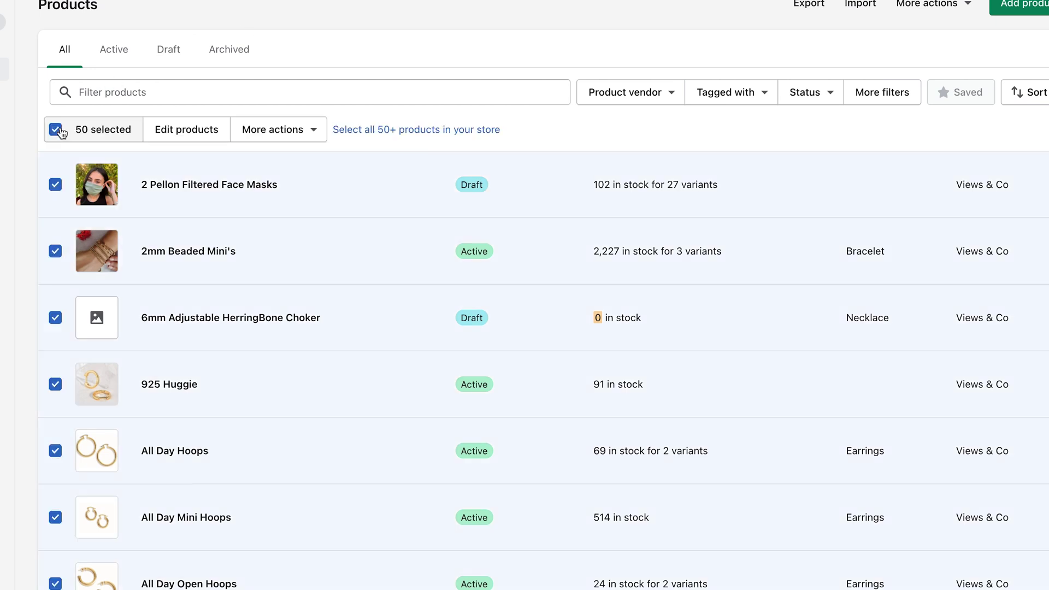
left_click(268, 131)
scroll(285, 284, "down", 3)
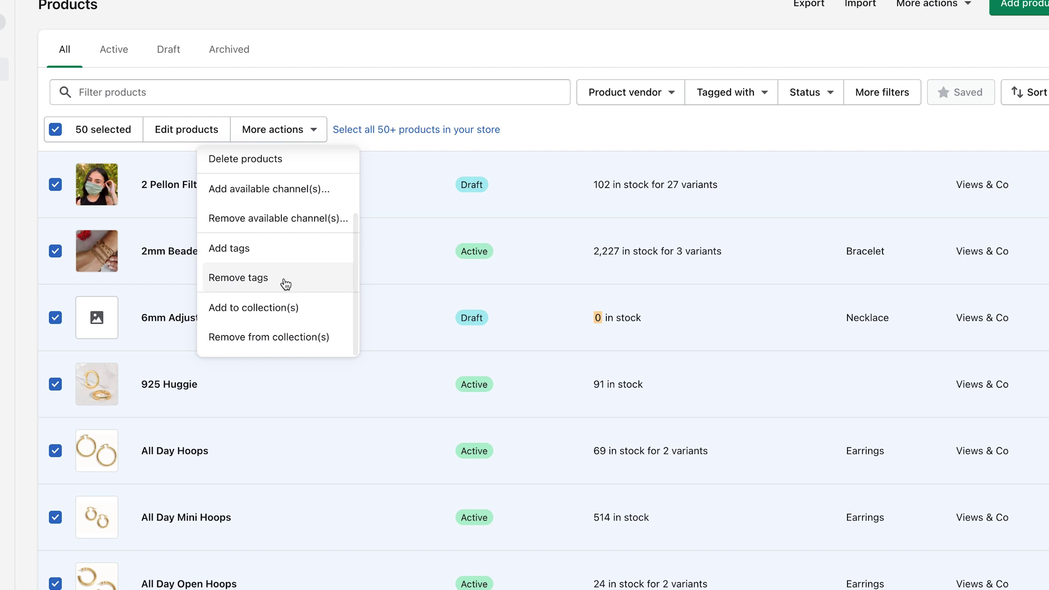
scroll(285, 283, "up", 3)
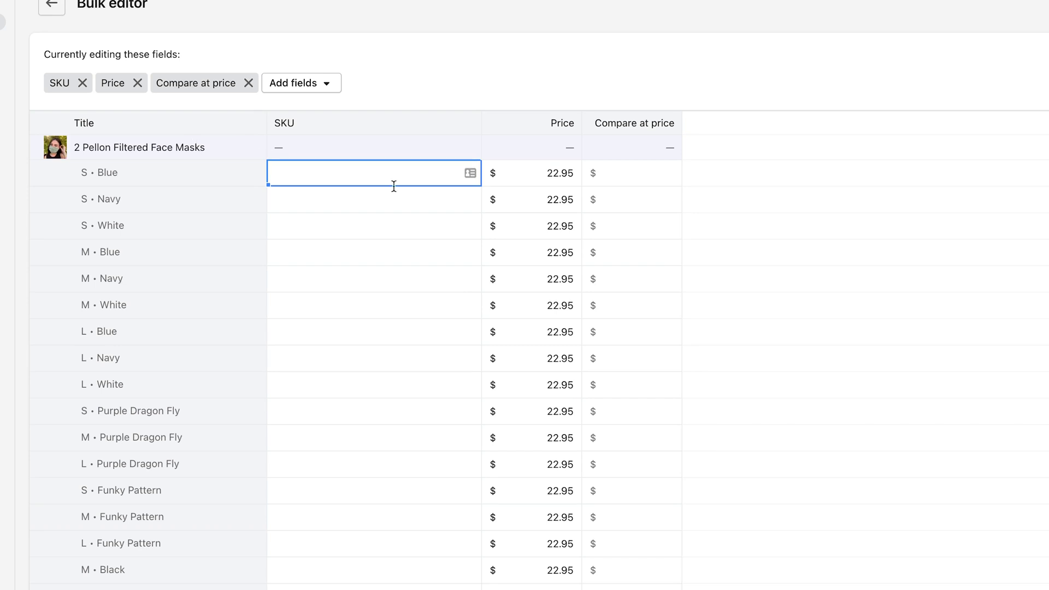
left_click(320, 84)
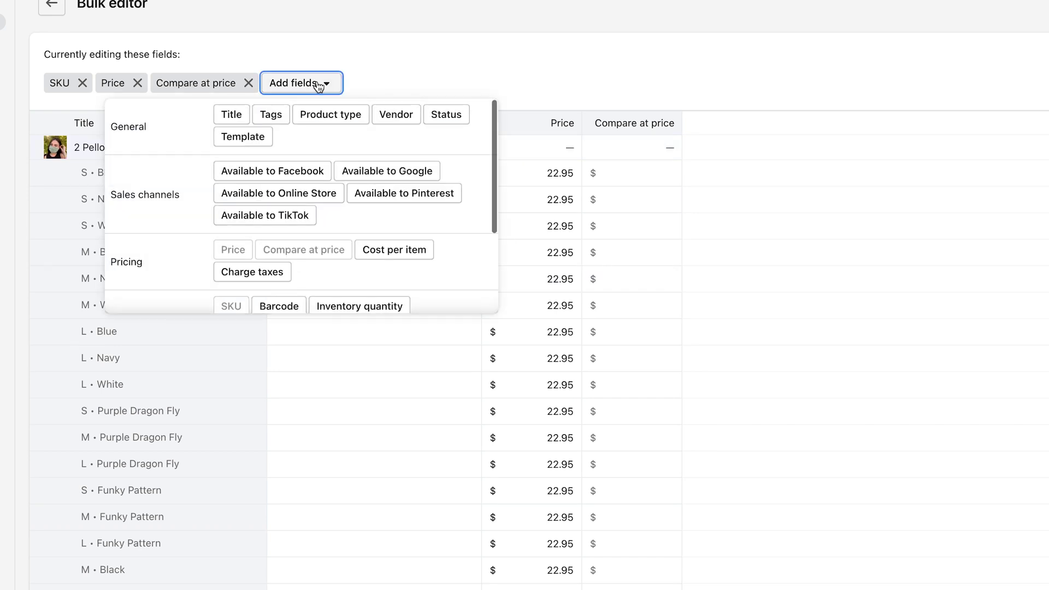
scroll(328, 220, "down", 3)
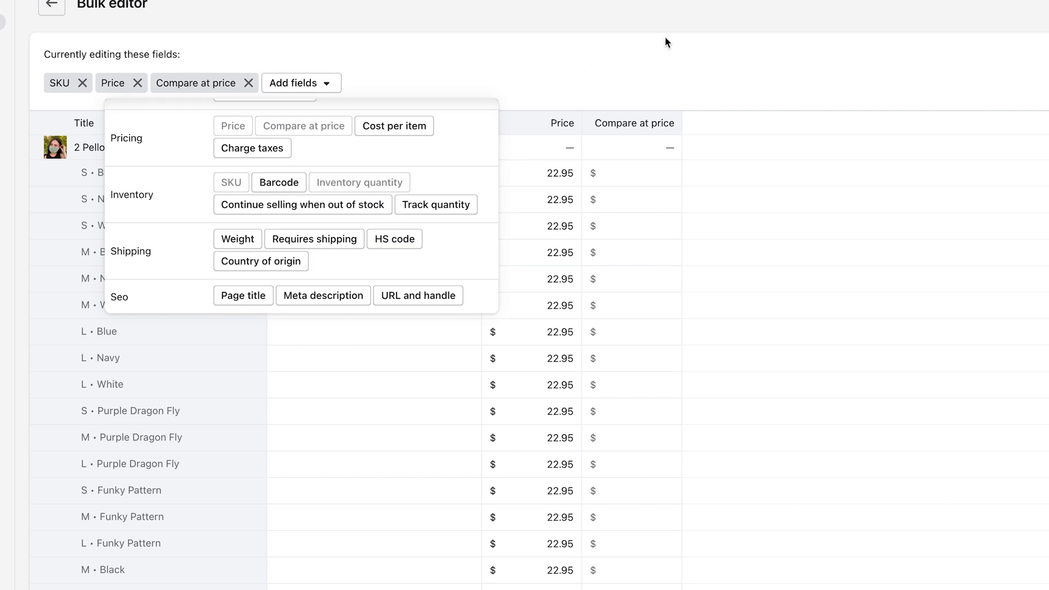
left_click(683, 55)
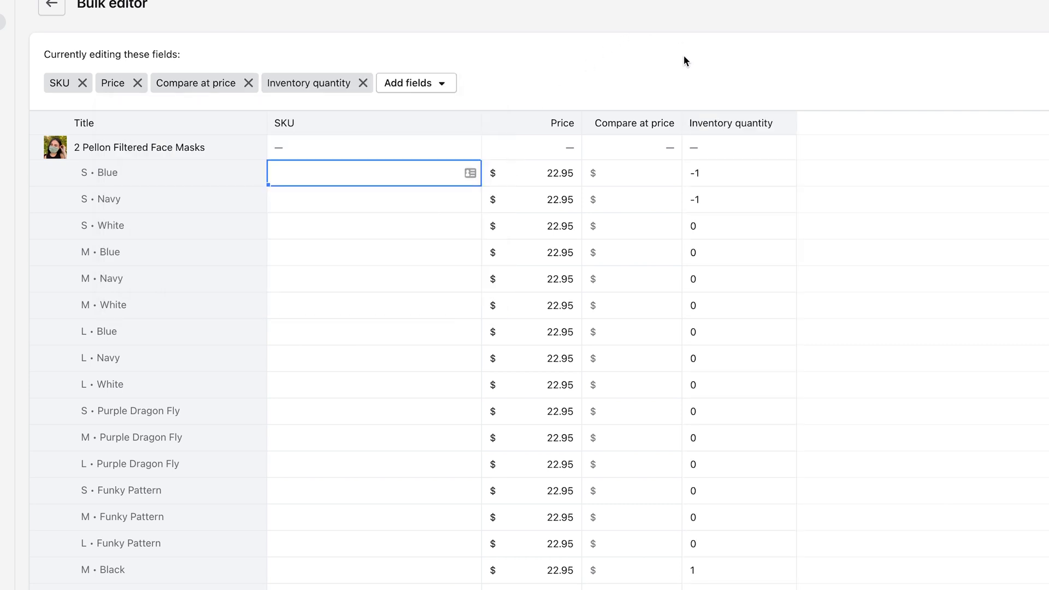
Step: Set the S • Blue face mask variant's inventory quantity to 10
scroll(743, 169, "down", 1)
scroll(740, 149, "down", 3)
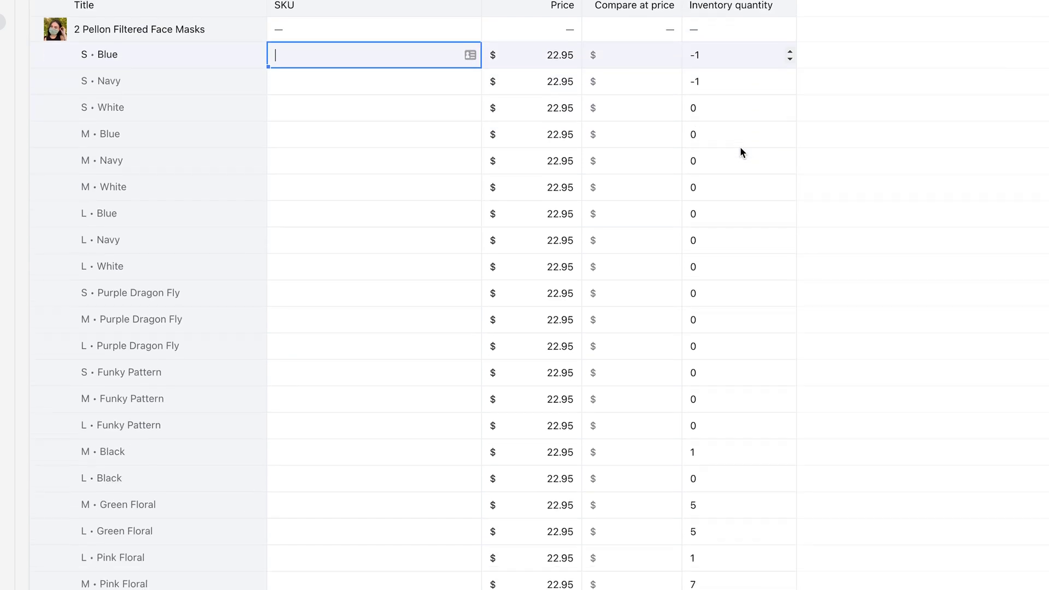
left_click(733, 49)
type("10")
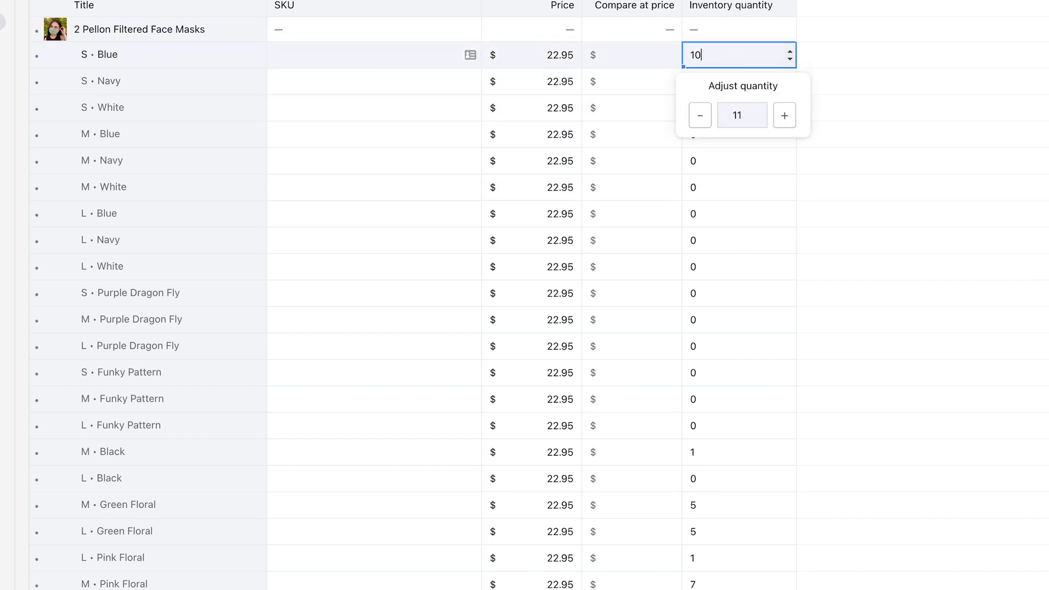
left_click(829, 78)
left_click(775, 61)
left_click(790, 59)
left_click(790, 51)
Step: Fill the quantity 10 down through L • Funky Pattern and on to L • Mosaic
left_click_drag(683, 66, 670, 300)
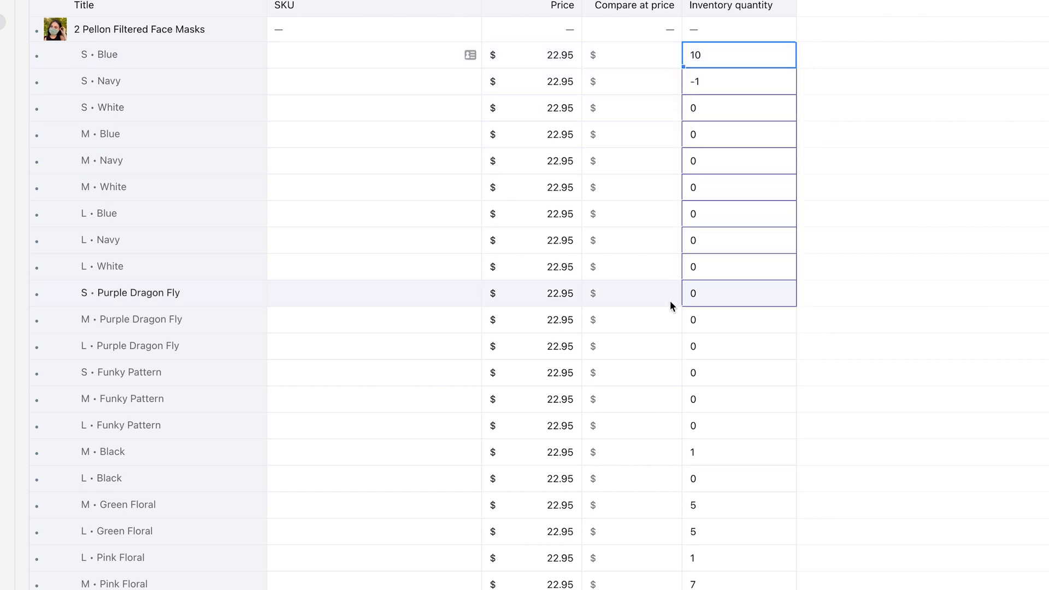
left_click(716, 56)
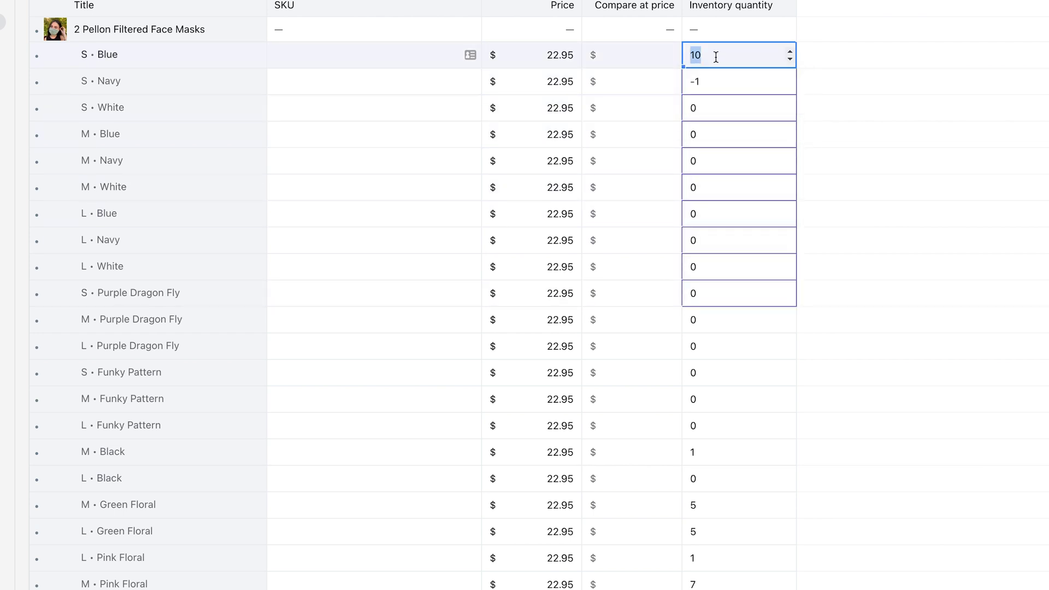
left_click_drag(687, 66, 679, 431)
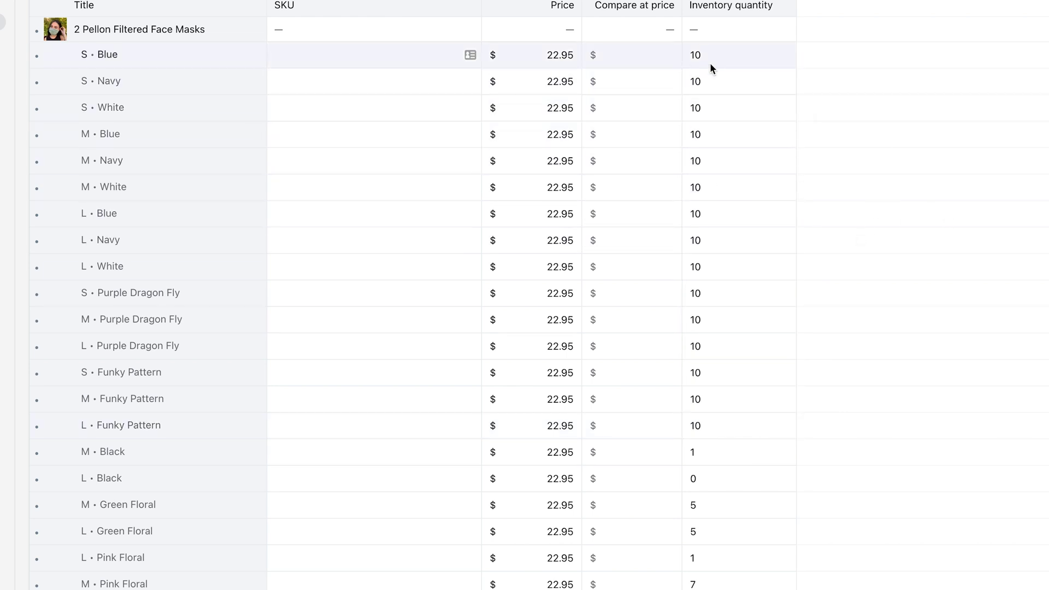
scroll(706, 312, "down", 3)
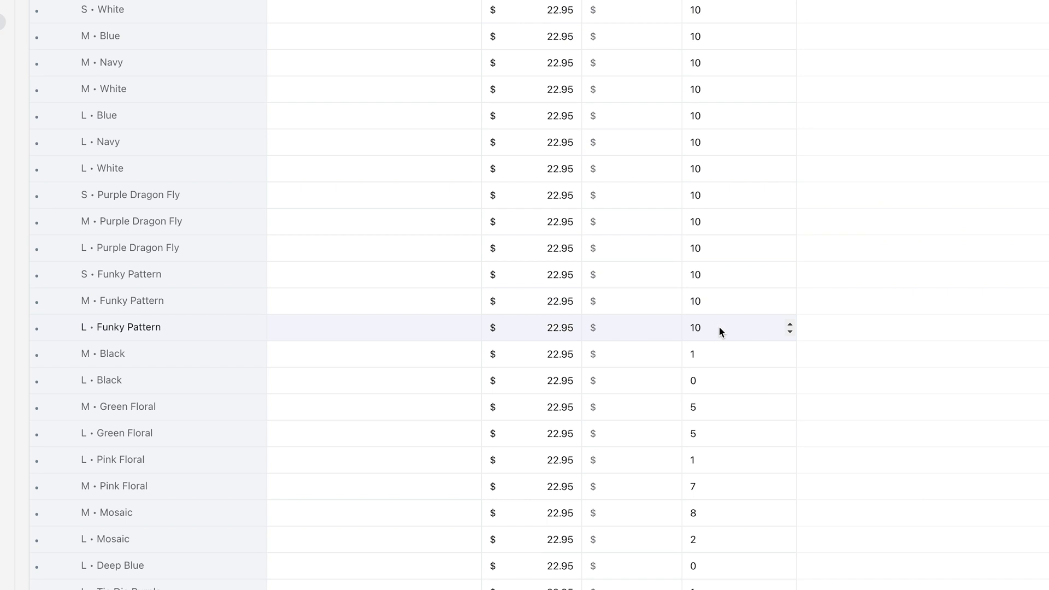
left_click(718, 327)
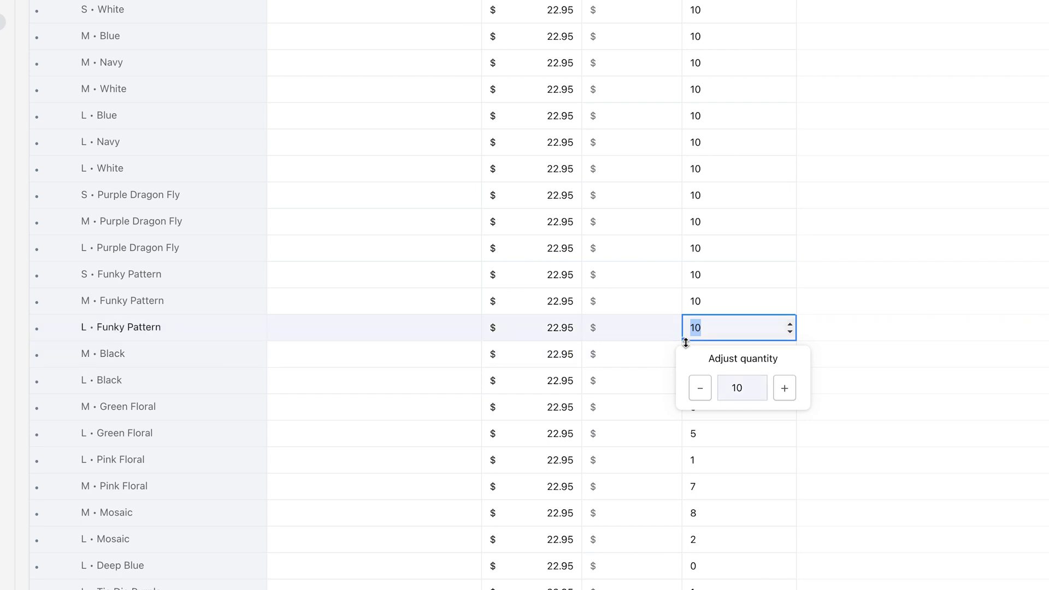
left_click_drag(685, 340, 847, 492)
left_click(902, 435)
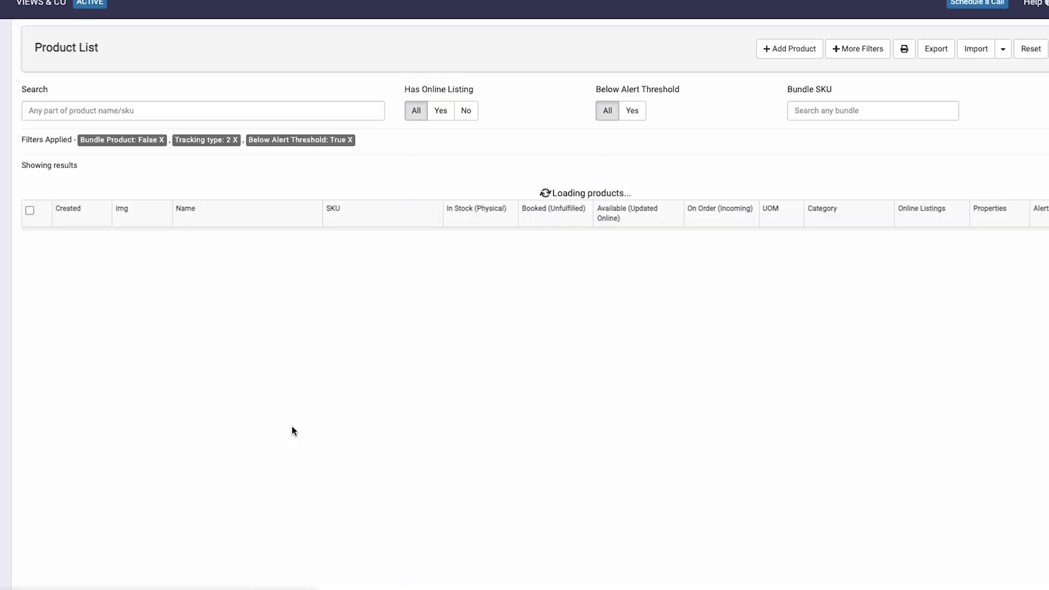
Step: Scroll through the 15 non-bundle products below their alert threshold
scroll(333, 416, "down", 7)
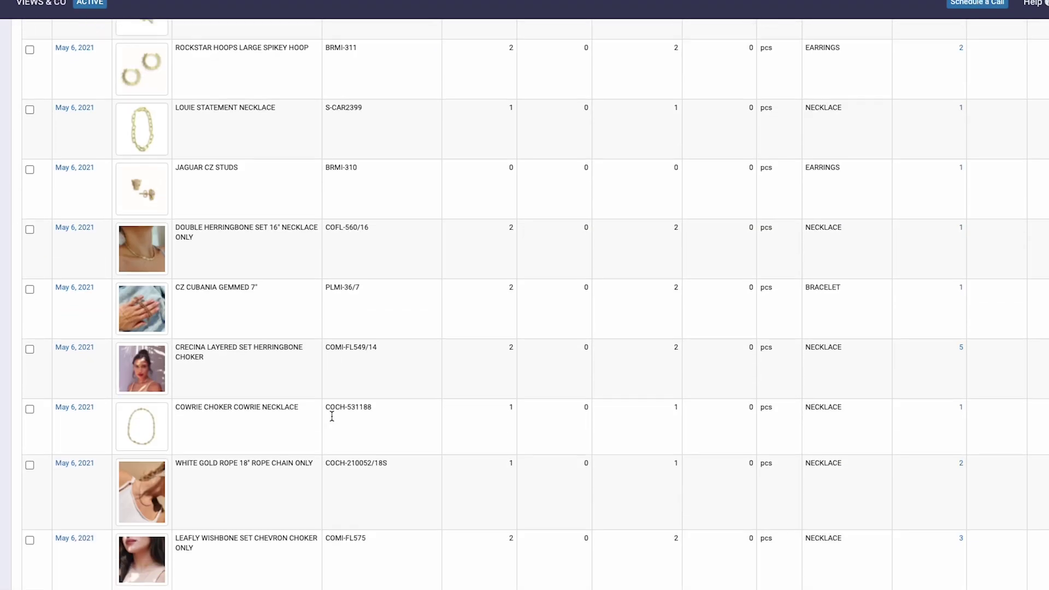
scroll(332, 416, "down", 1)
scroll(332, 416, "up", 8)
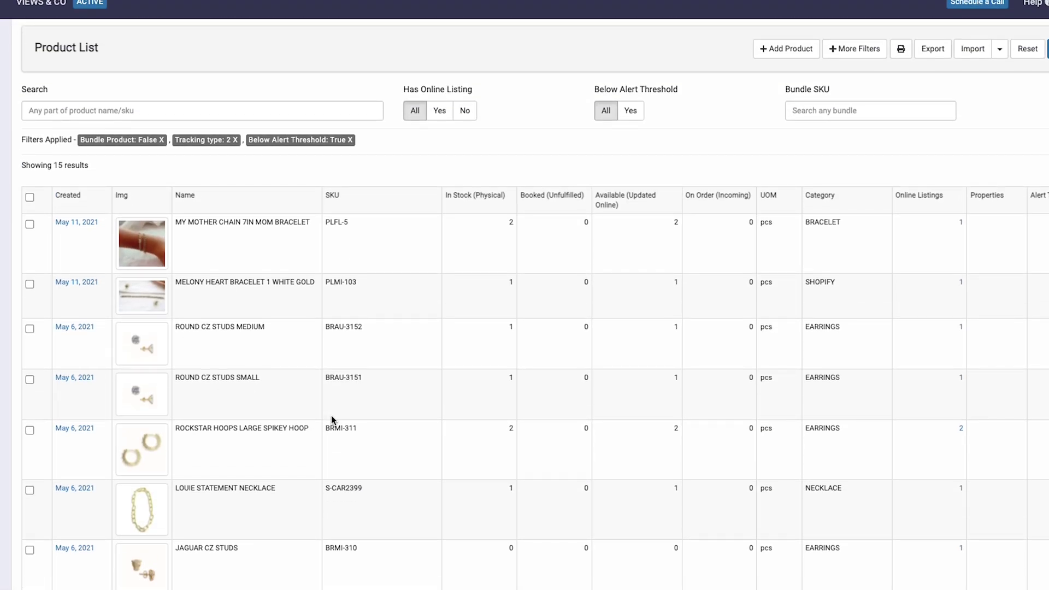